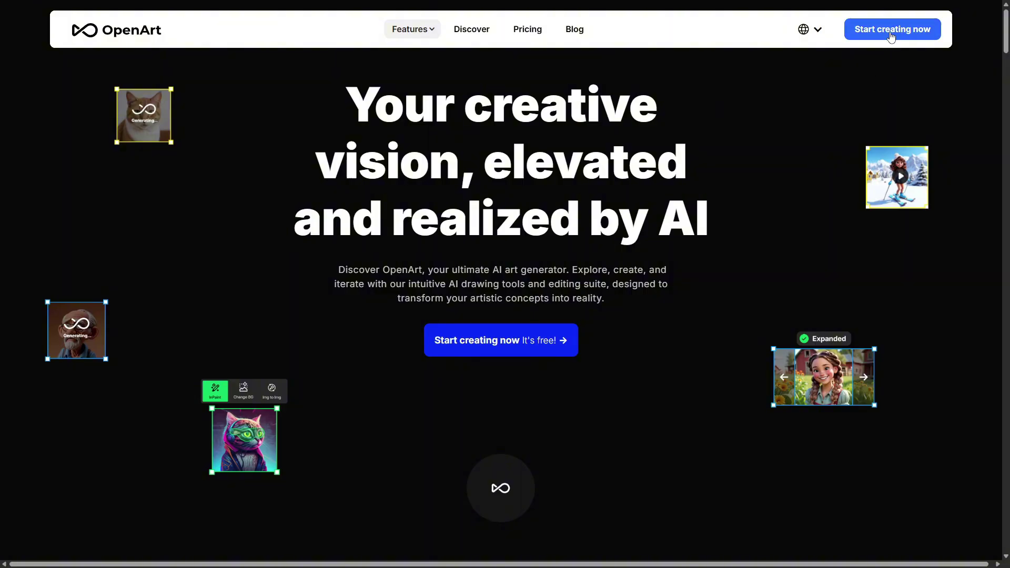
Start creating on the OpenArt site and sign in with the email option
click(893, 30)
click(949, 58)
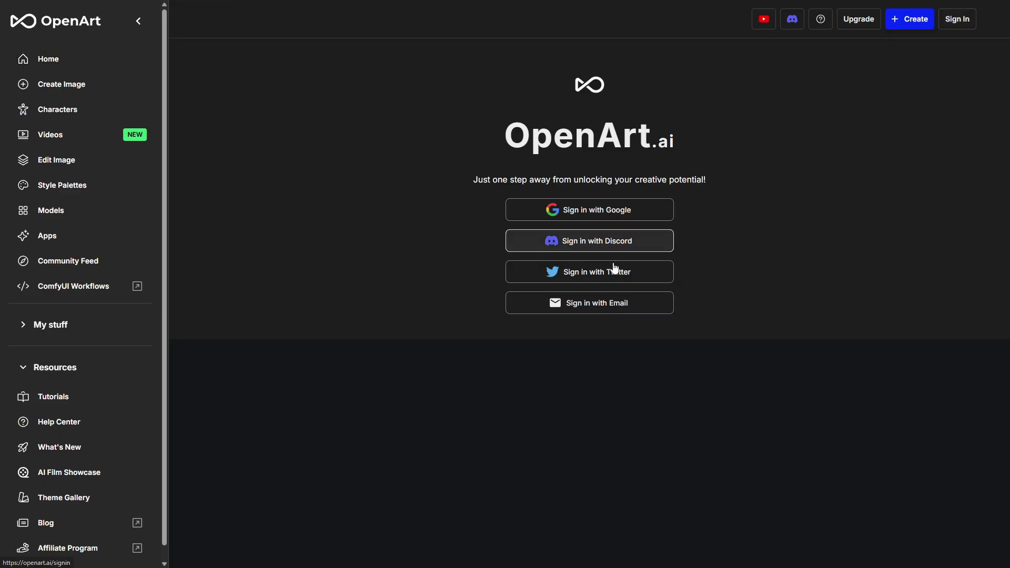
click(604, 303)
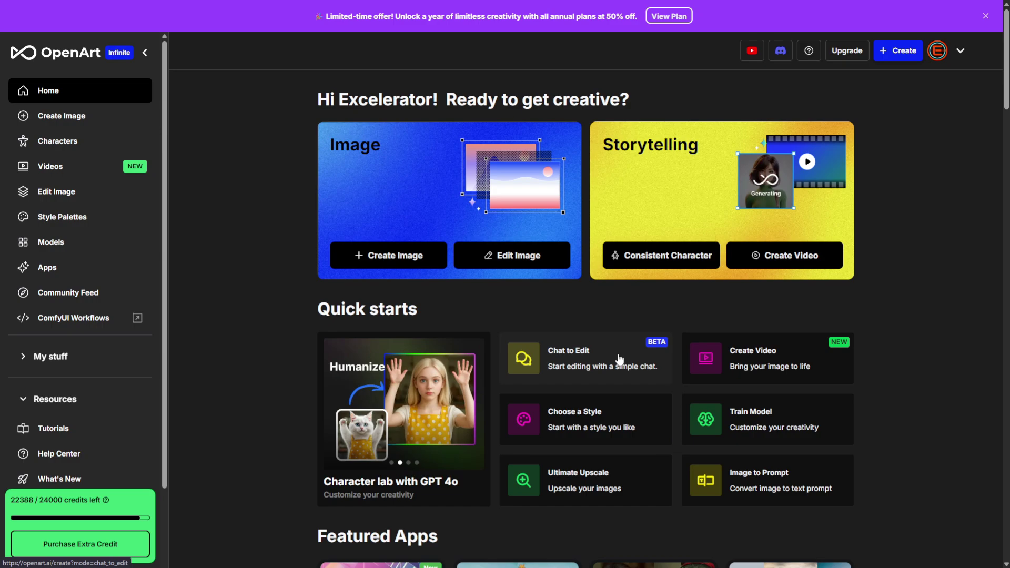
Go to image creation and open the Chat to Edit workspace
click(68, 194)
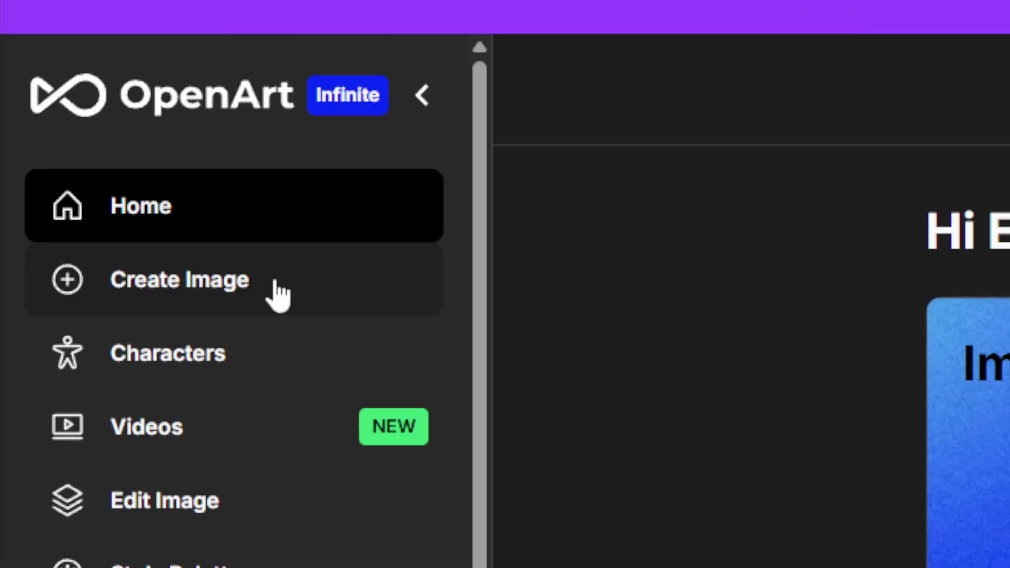
click(278, 293)
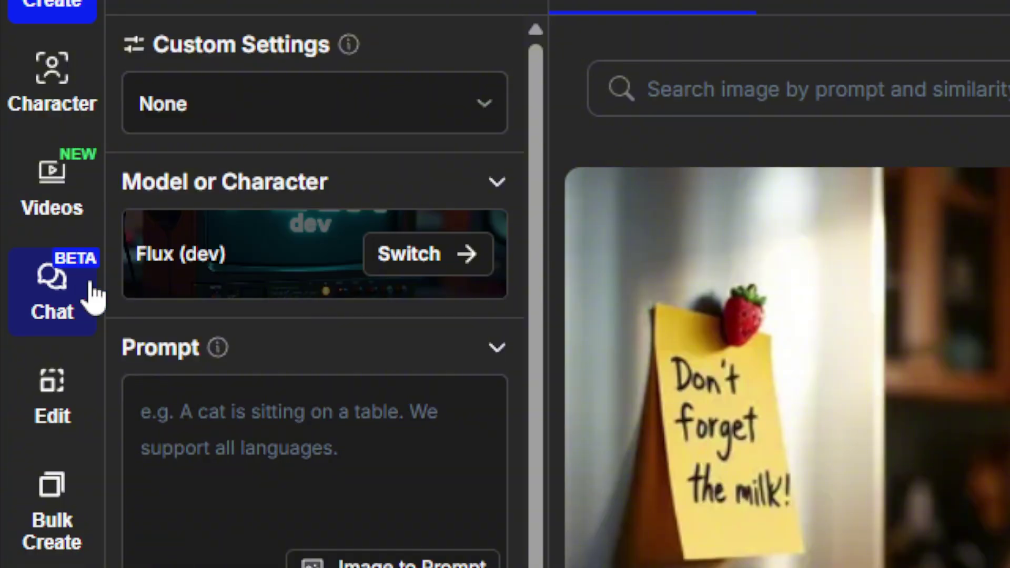
click(94, 296)
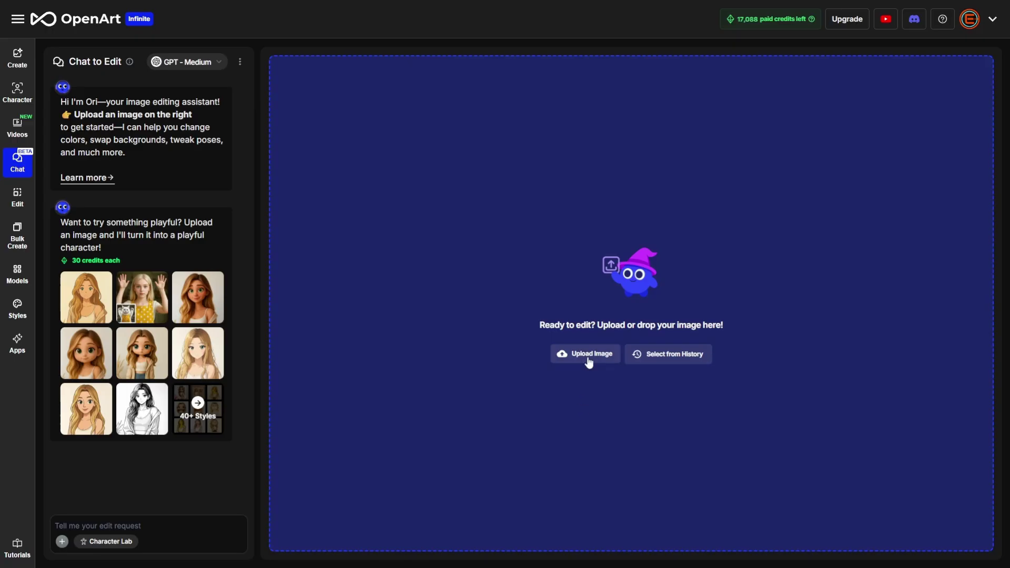
Load the picture of the brown-and-white puppy walking on grass from the generation history for editing
click(679, 359)
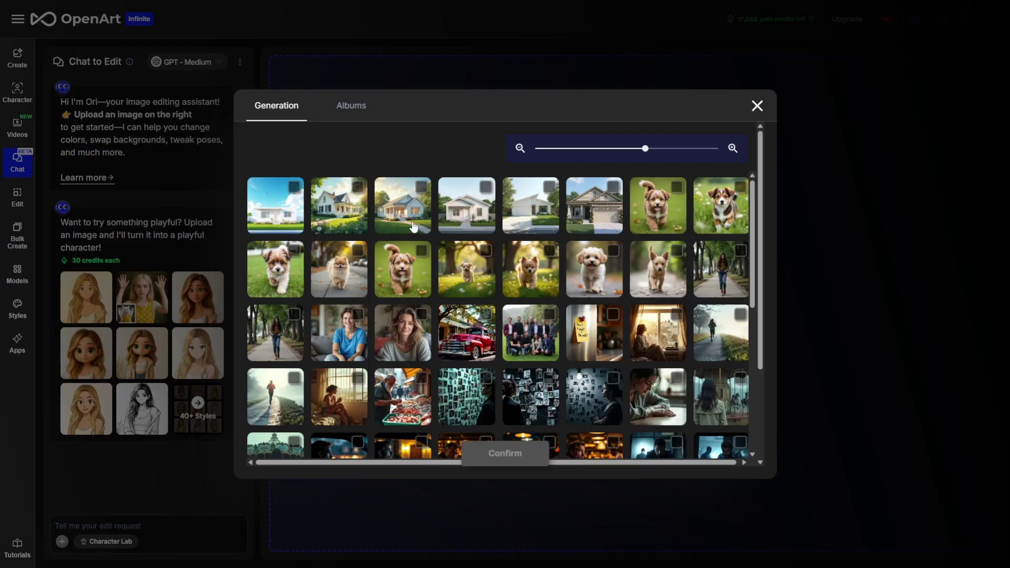
click(276, 273)
click(501, 455)
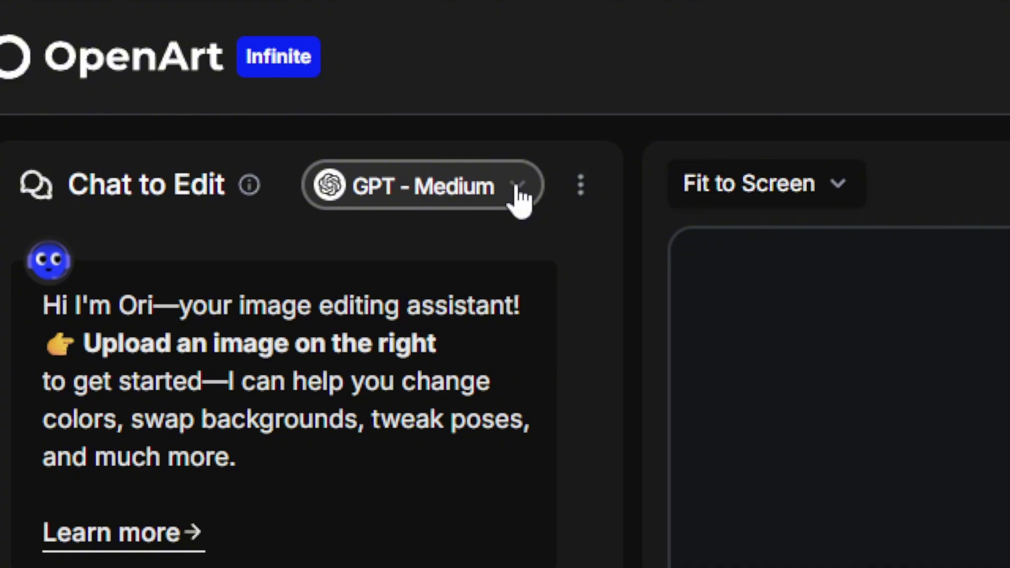
Check the editing model selector and submit the edit request "make it a snowy winter day" for the puppy image
click(518, 199)
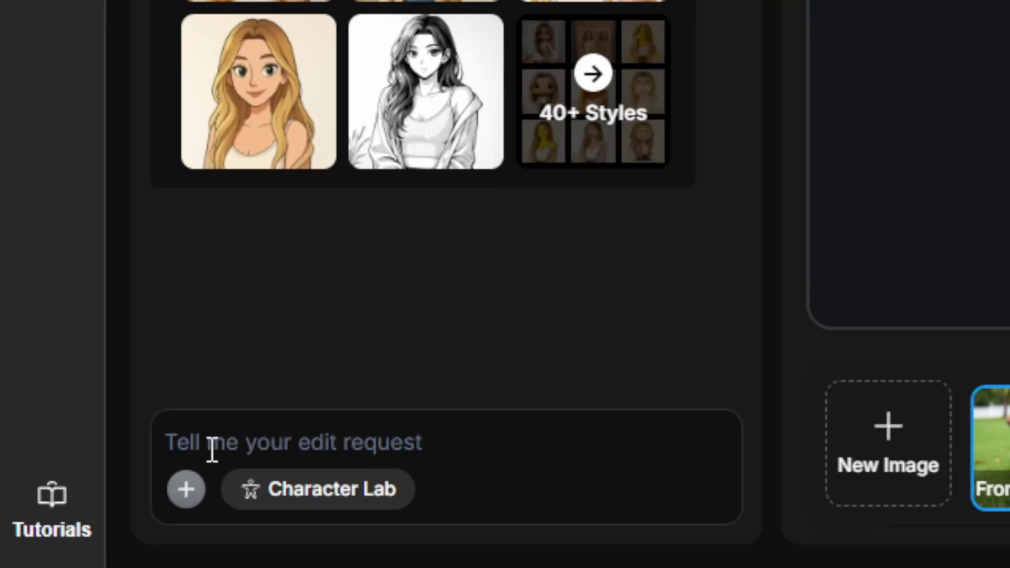
click(212, 450)
text(make it a snowy winter day)
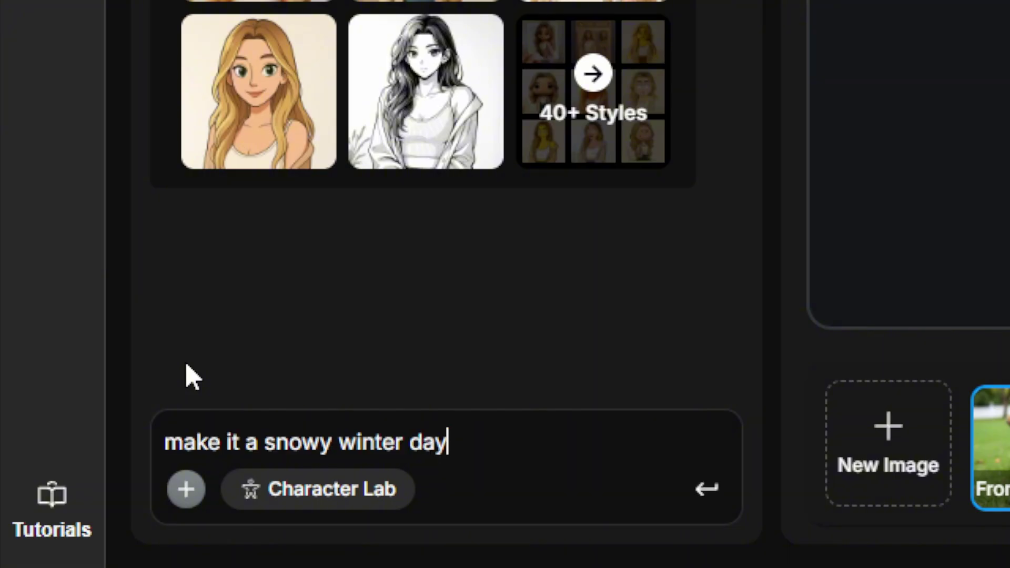
click(715, 492)
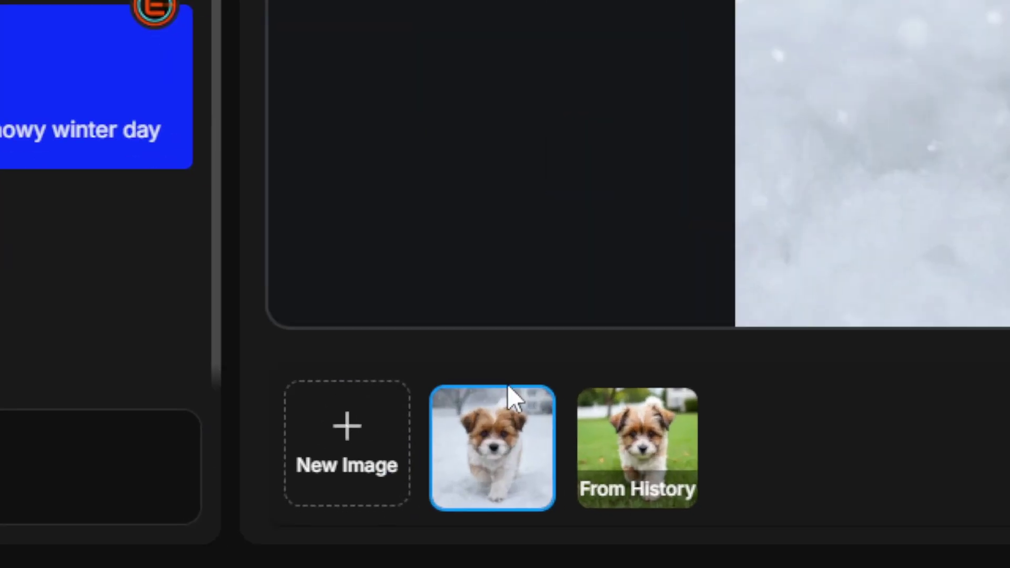
Compare the original with the snowy version, and on the snowy one submit the request "put a red stocking cap on the dog"
mouse_move(348, 525)
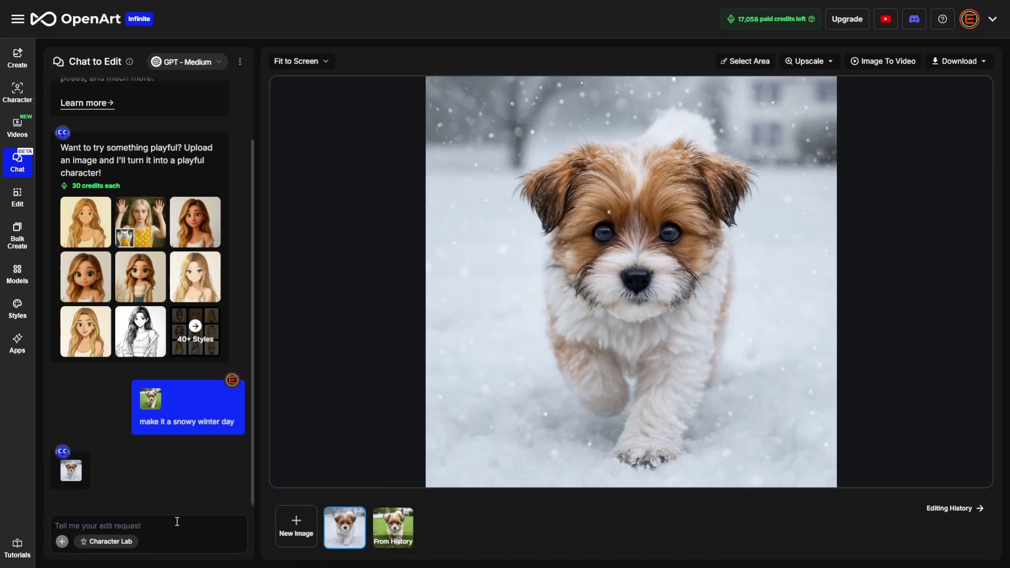
click(173, 526)
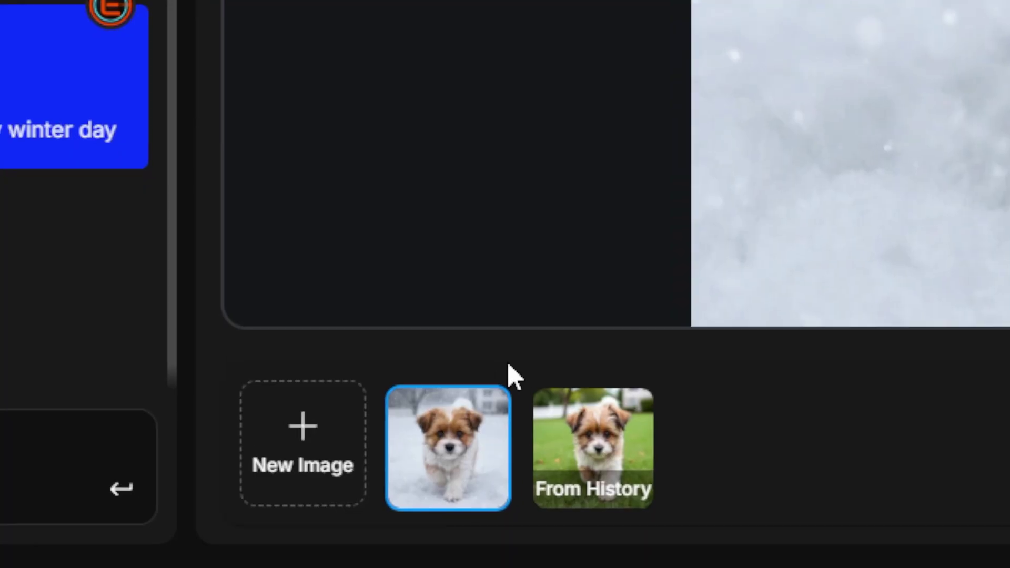
click(593, 428)
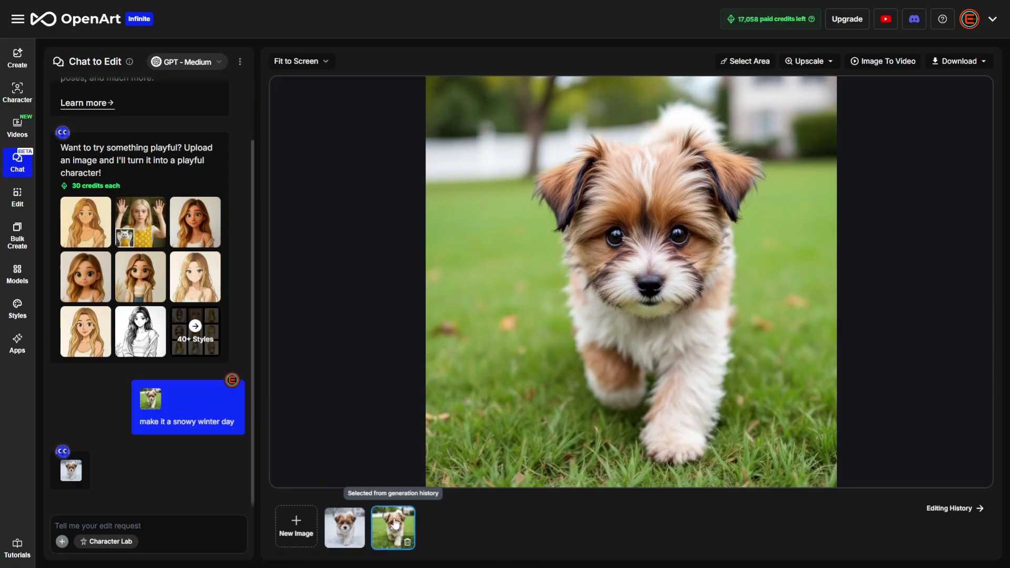
click(346, 523)
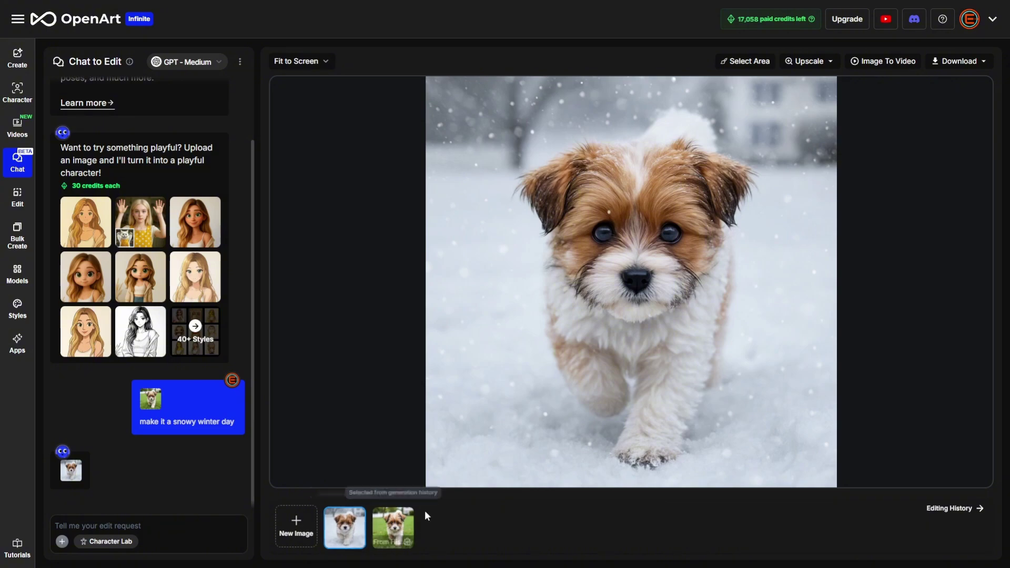
click(170, 523)
text(put a red stocking cap on the dog)
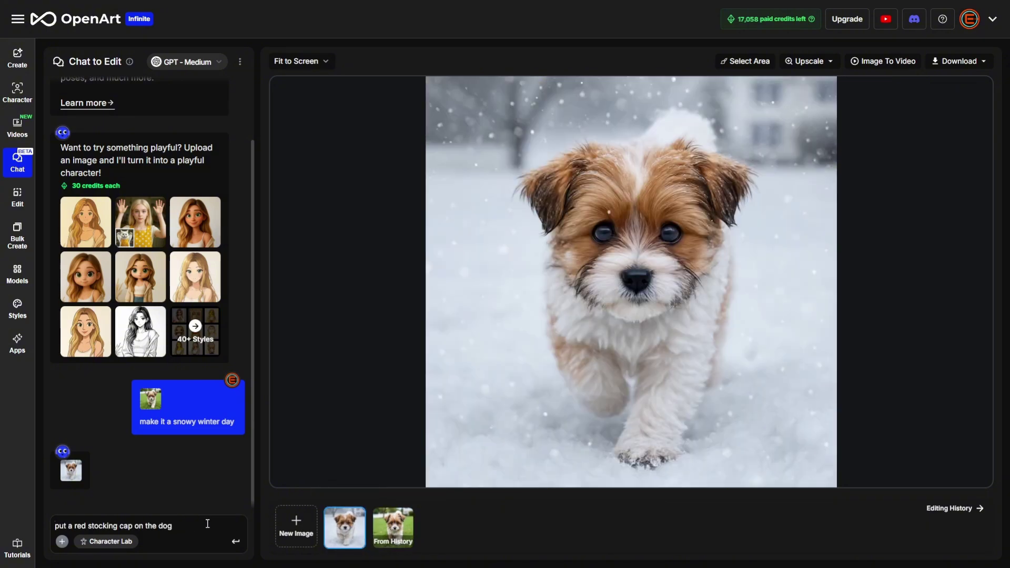
click(236, 541)
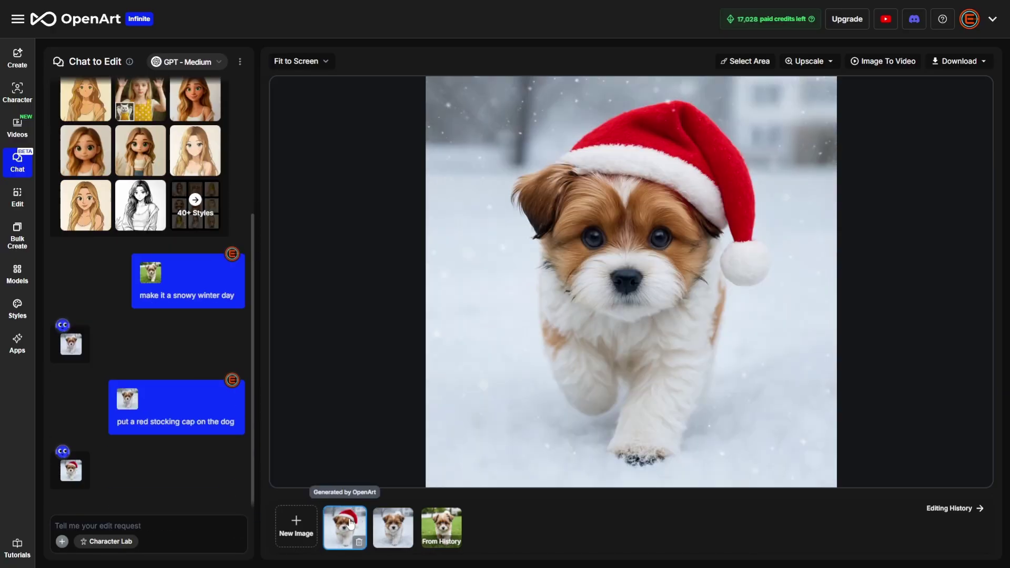
Review the versions, reselect the snowy puppy without a hat and submit the request "put a stocking cap on the dog"
click(441, 524)
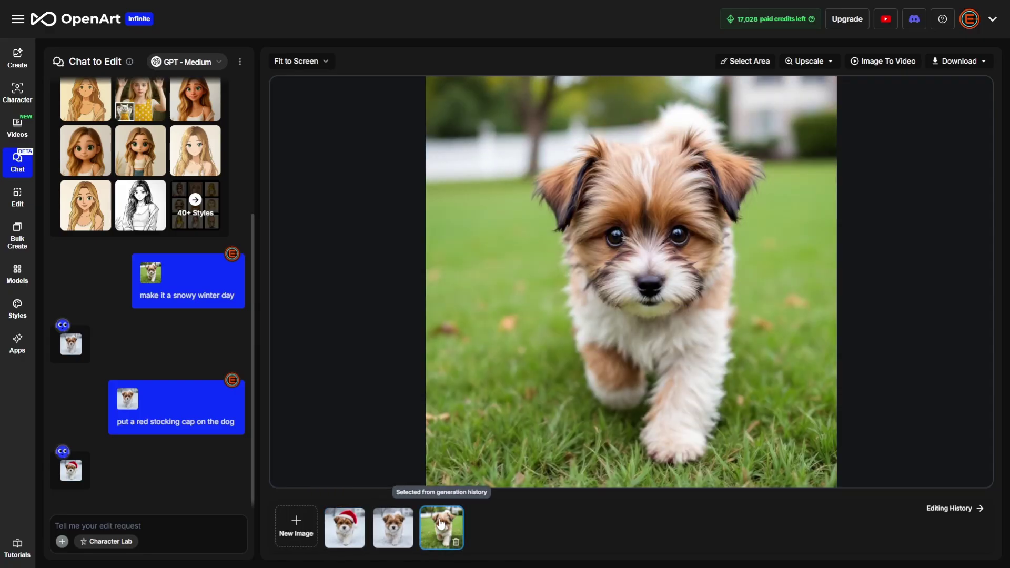
click(394, 526)
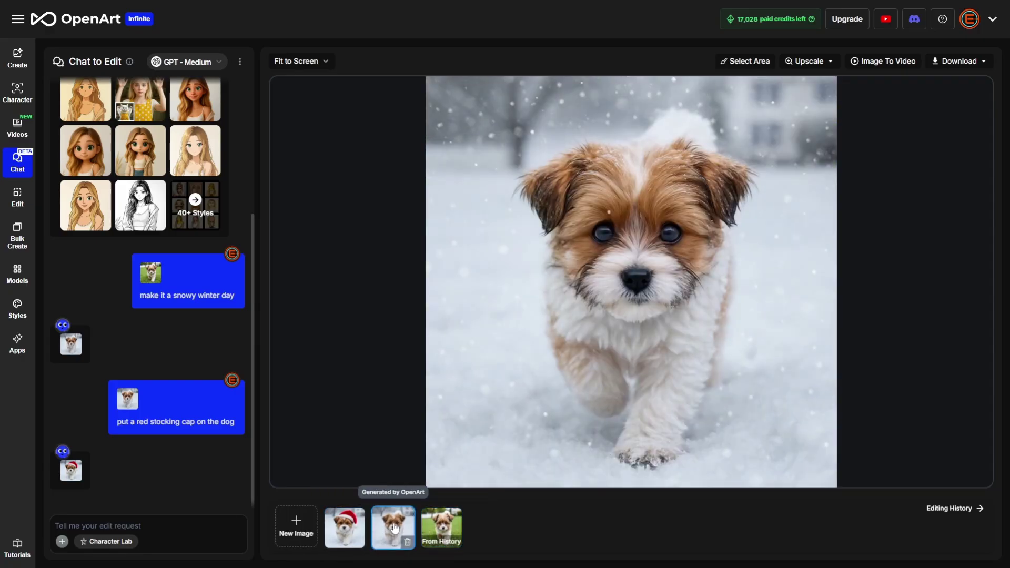
click(348, 526)
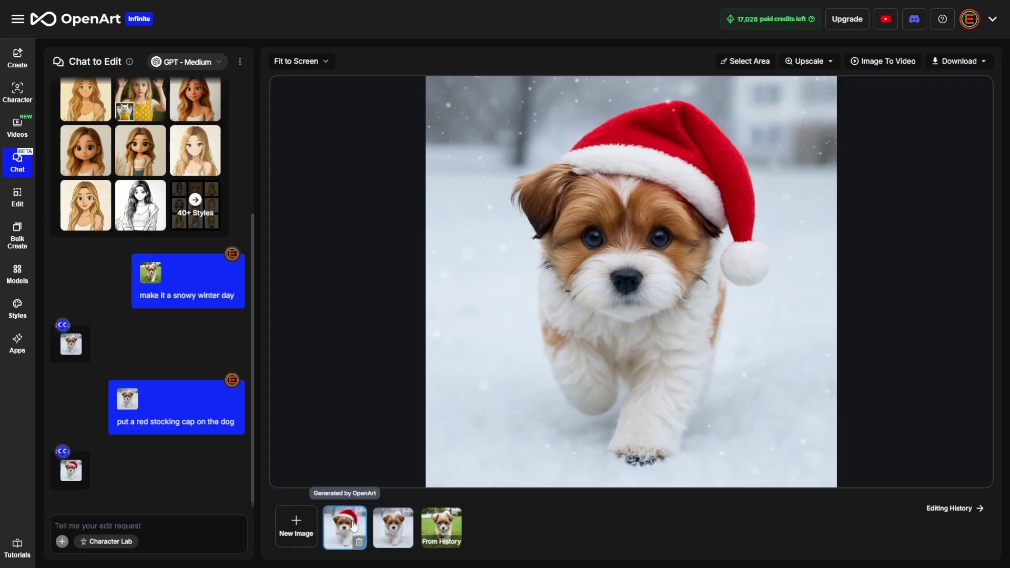
click(396, 526)
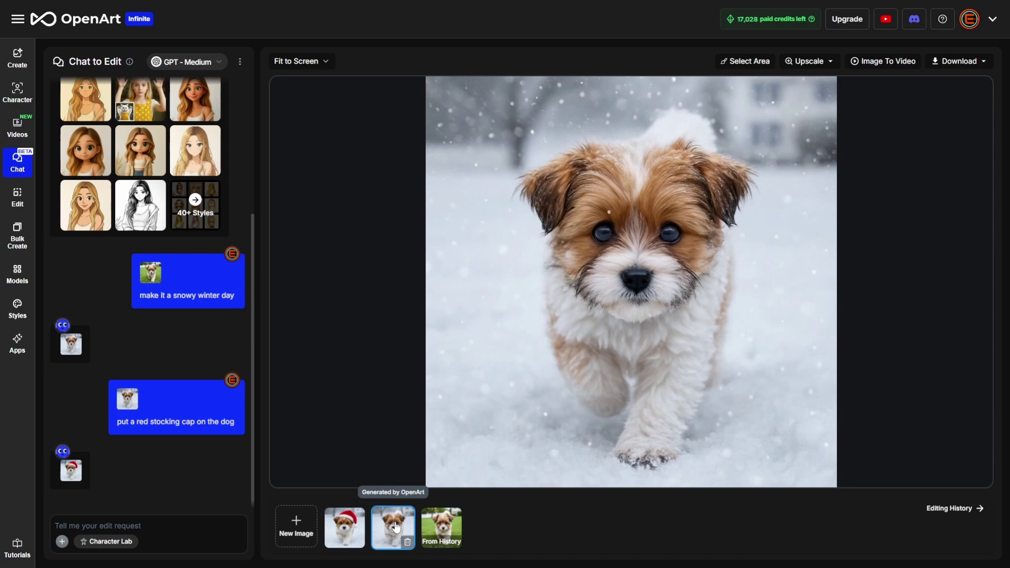
click(162, 527)
text(put a stocking cap on the dog)
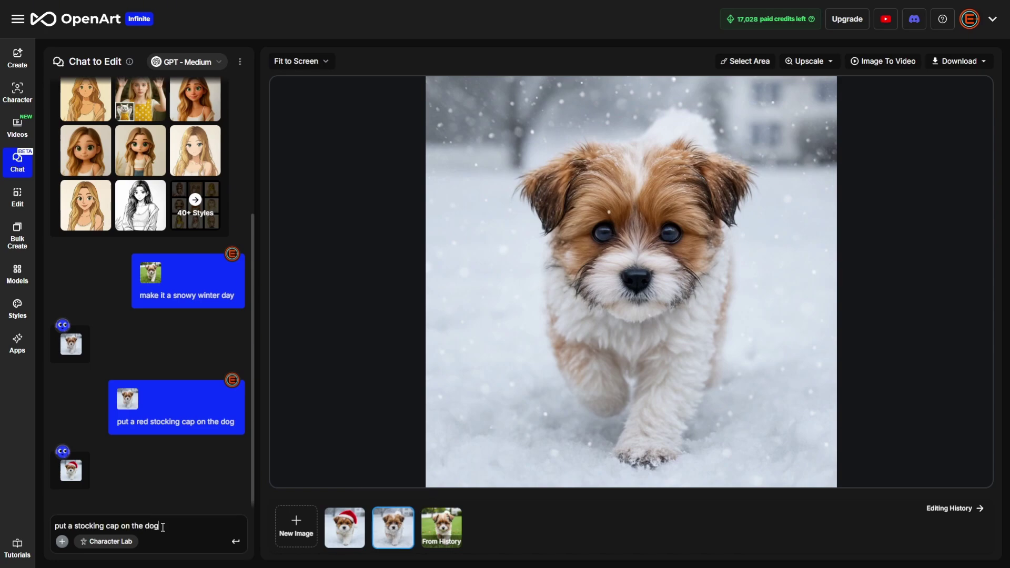
key(Return)
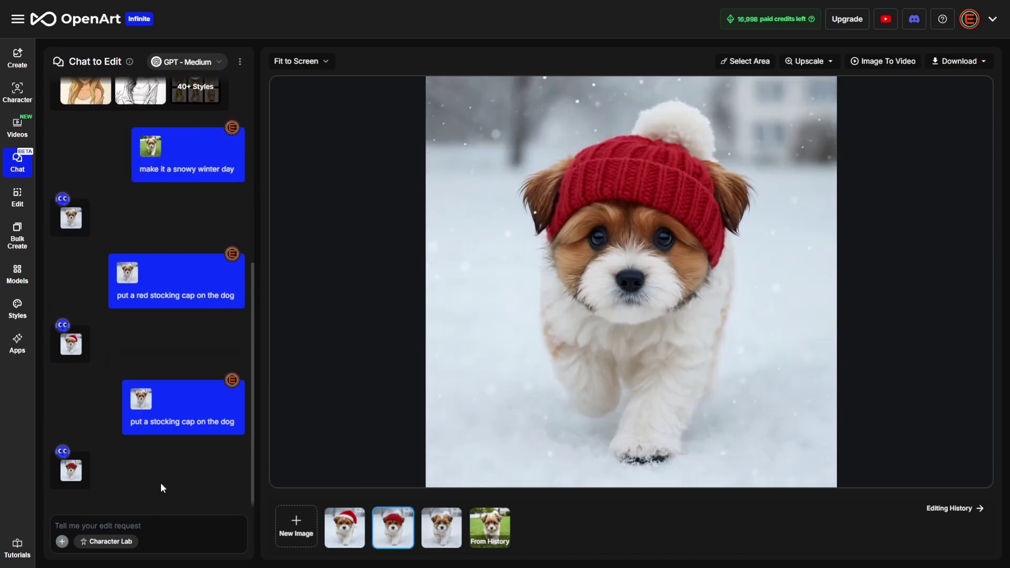
Select the original grass image and submit "make it a snowy winter day. the dog is wearing a stocking cap."
click(489, 522)
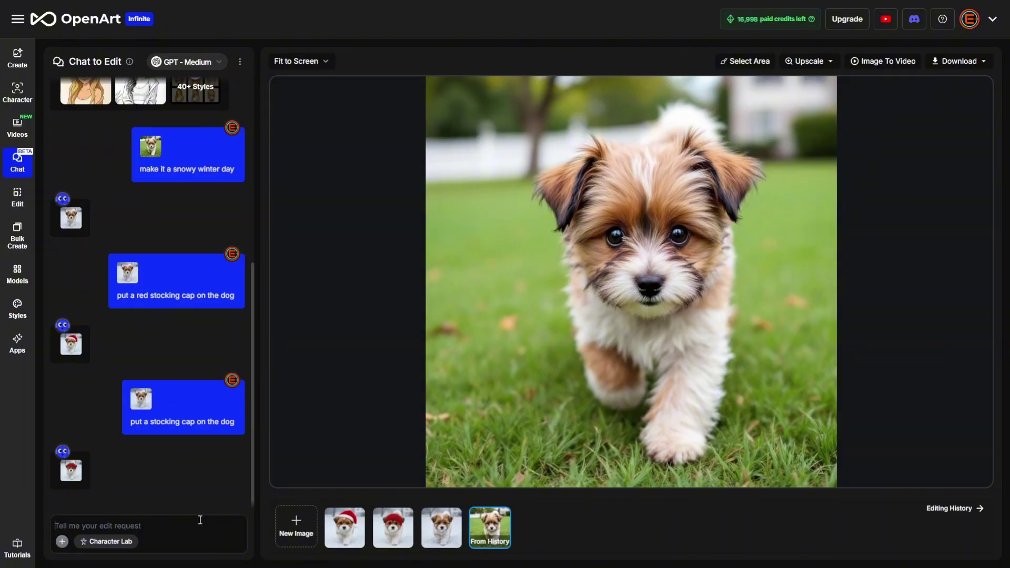
text(make it a snowy winter day. the dog is wearing a stocking cap.)
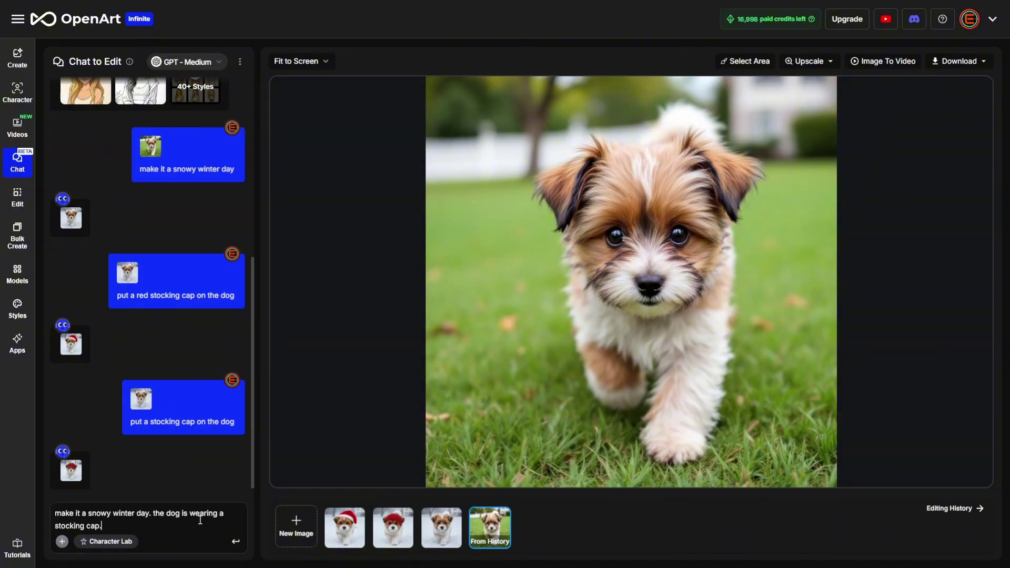
click(235, 542)
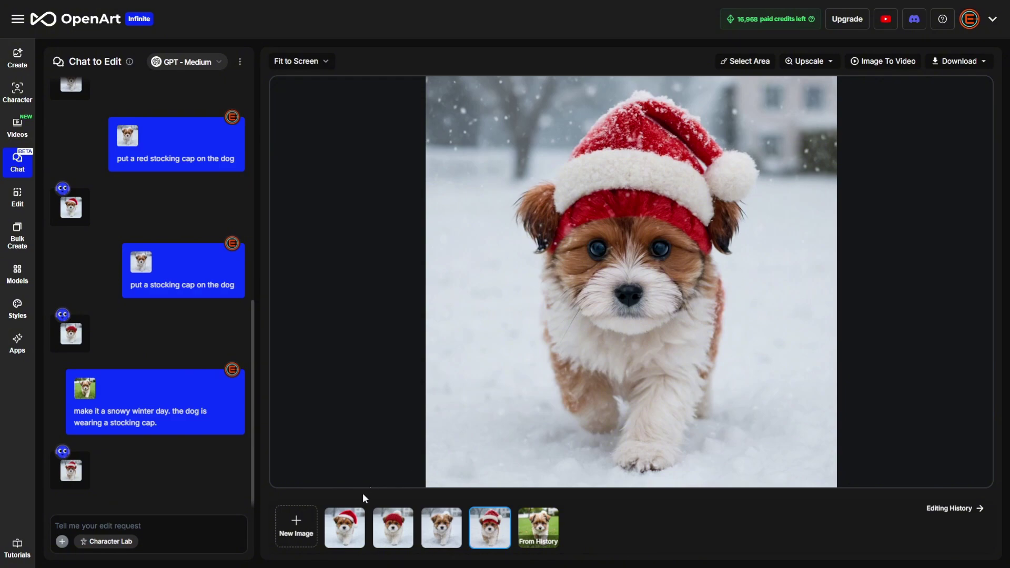
Compare the three versions with a cap and clear the conversation of earlier edit requests
click(347, 523)
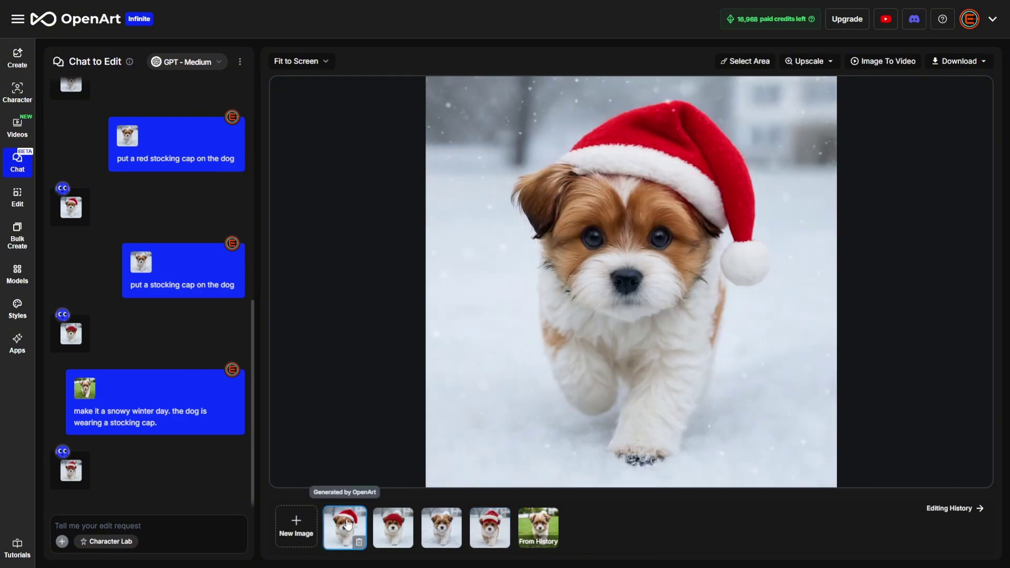
click(405, 523)
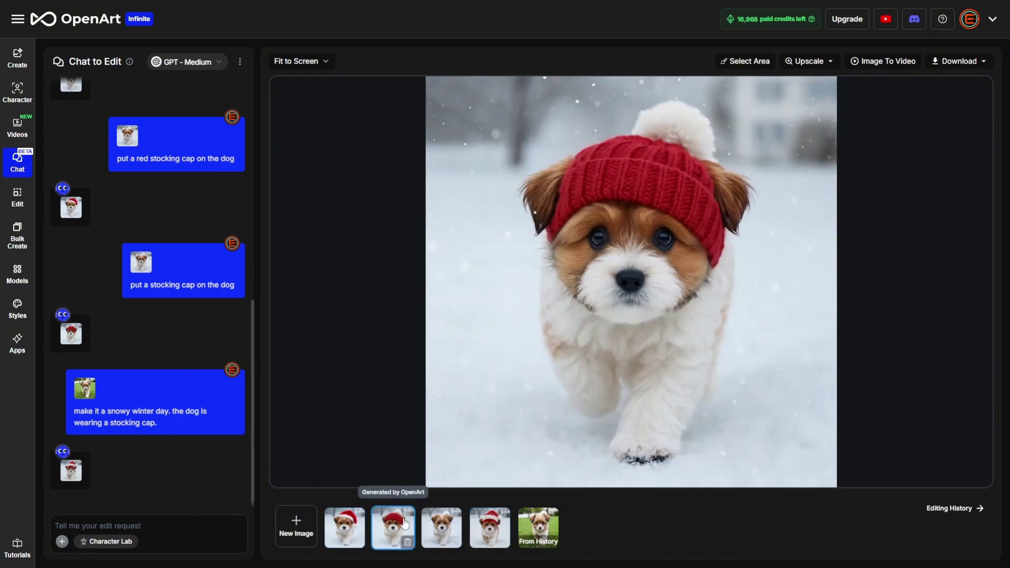
click(492, 526)
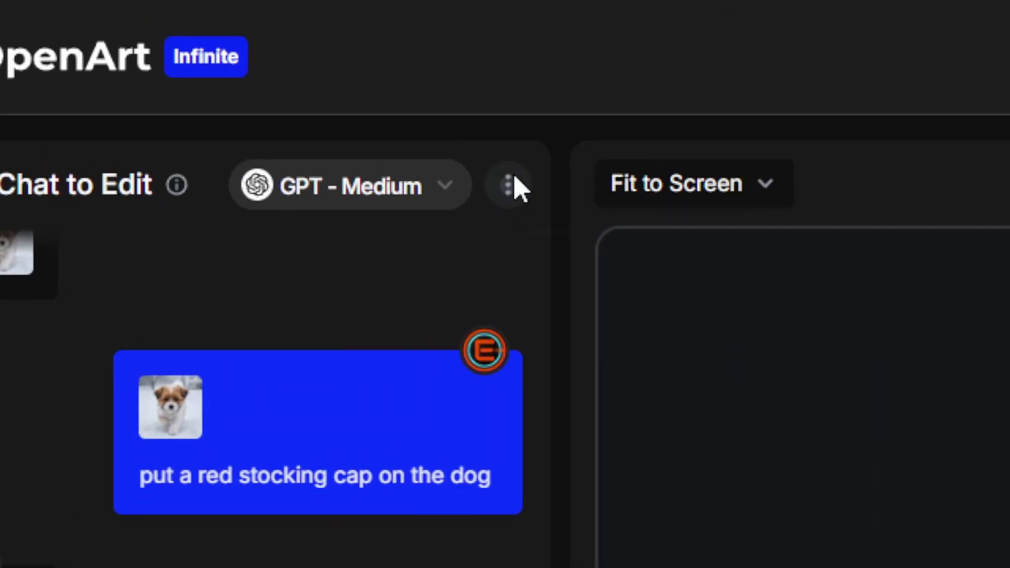
click(239, 62)
click(584, 253)
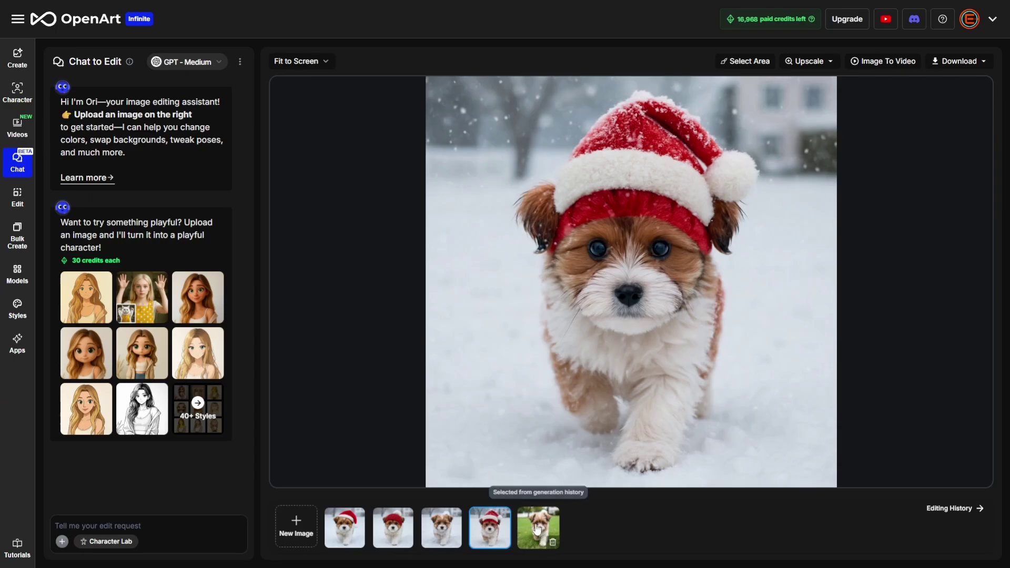
Select the original grass image again and submit "make it a snowy winter day. the dog is wearing a stocking hat."
click(538, 527)
click(190, 527)
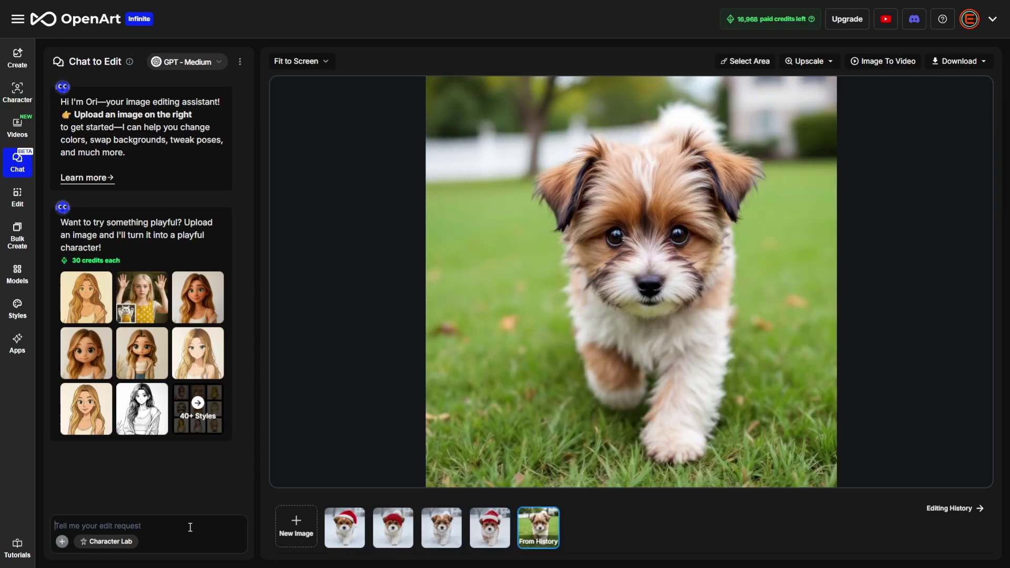
text(make it a snowy winter day. the dog is wearing a stocking hat.)
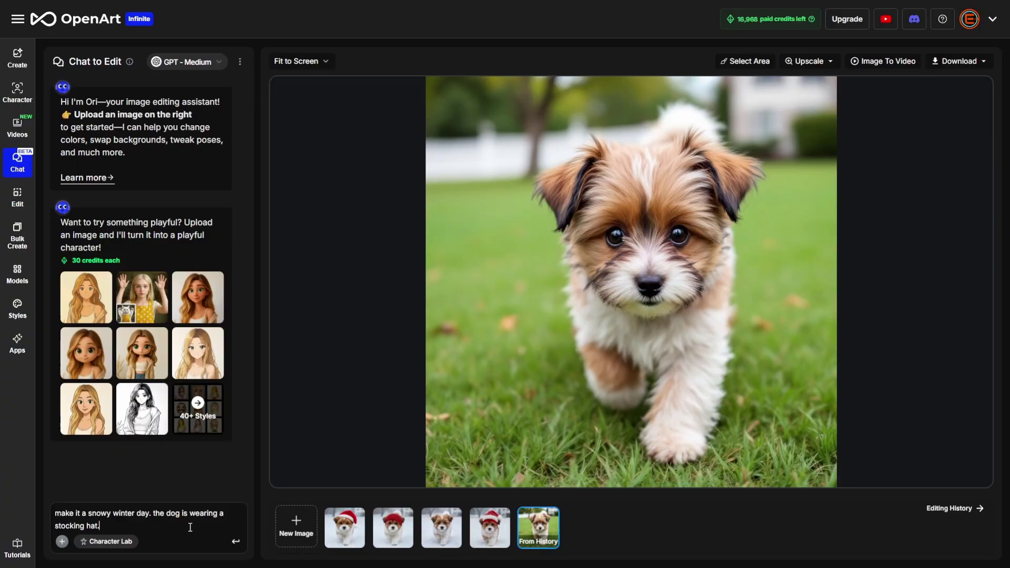
click(235, 541)
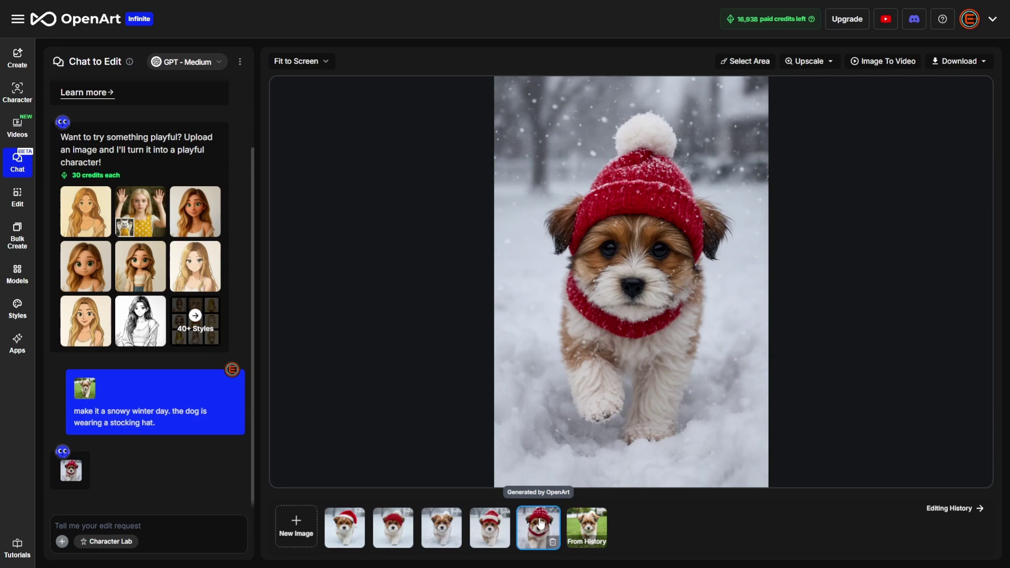
Select the original grass image and submit the edit request "put the dog at the park on a summer day"
click(590, 523)
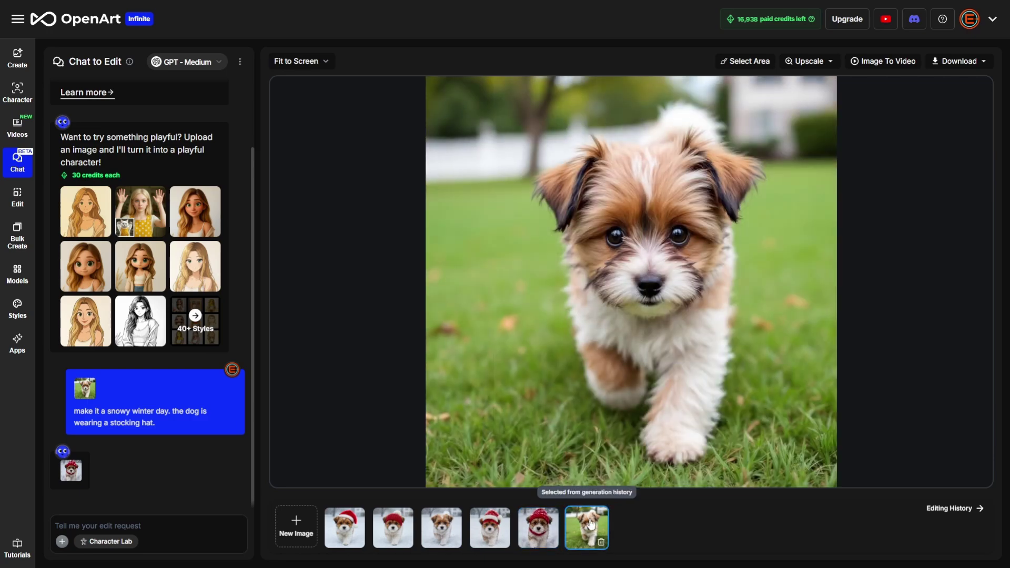
text(put the dog at the park on a summer day)
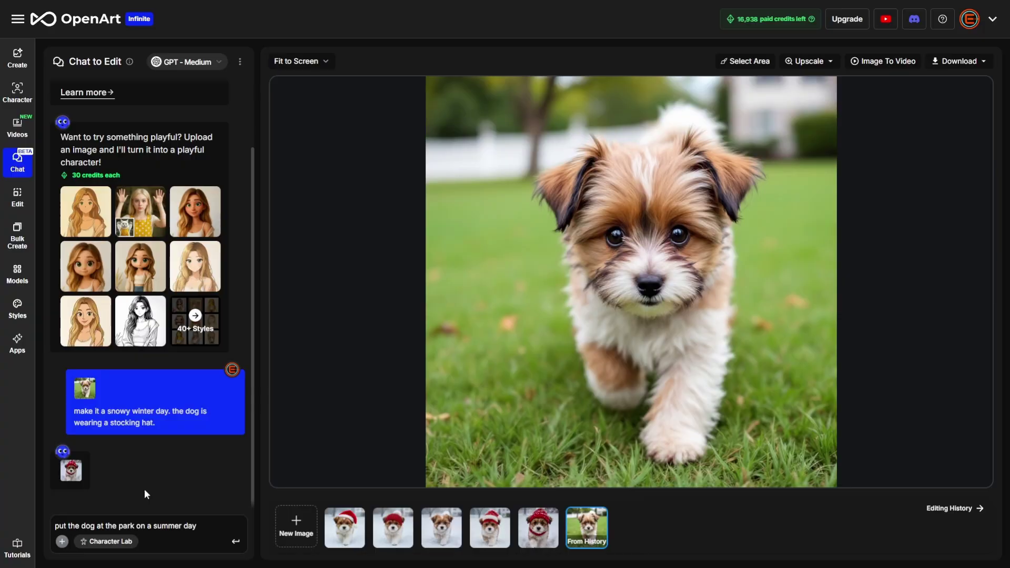
click(236, 543)
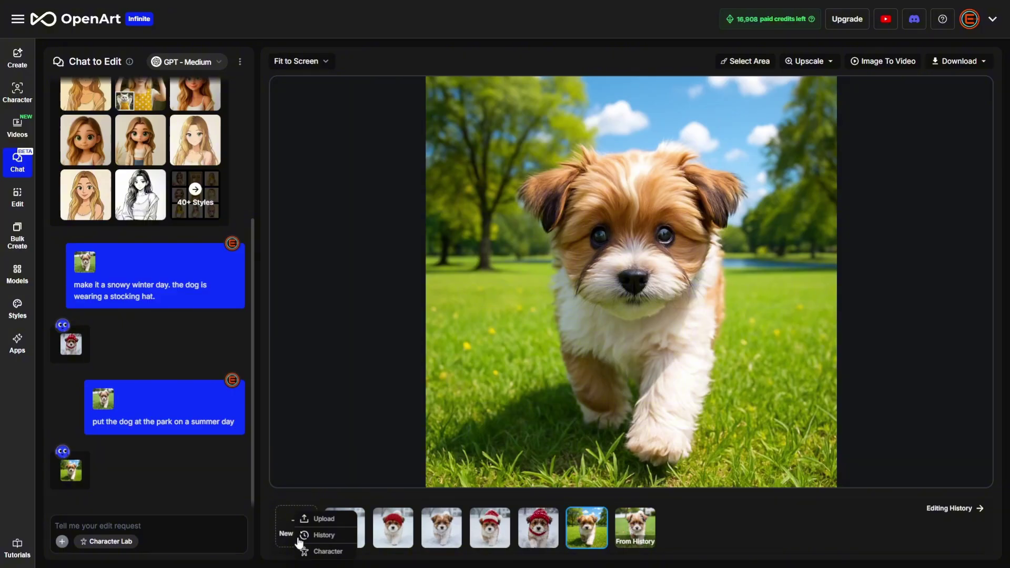
Load the photo of the woman walking on the tree-lined sidewalk from the generation history as the new base image
click(335, 530)
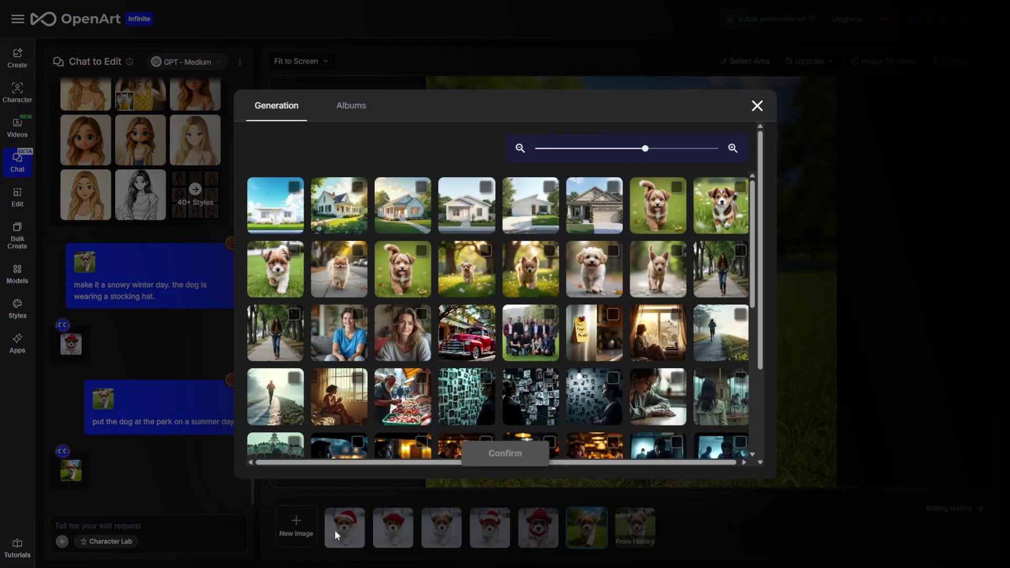
click(720, 267)
click(499, 459)
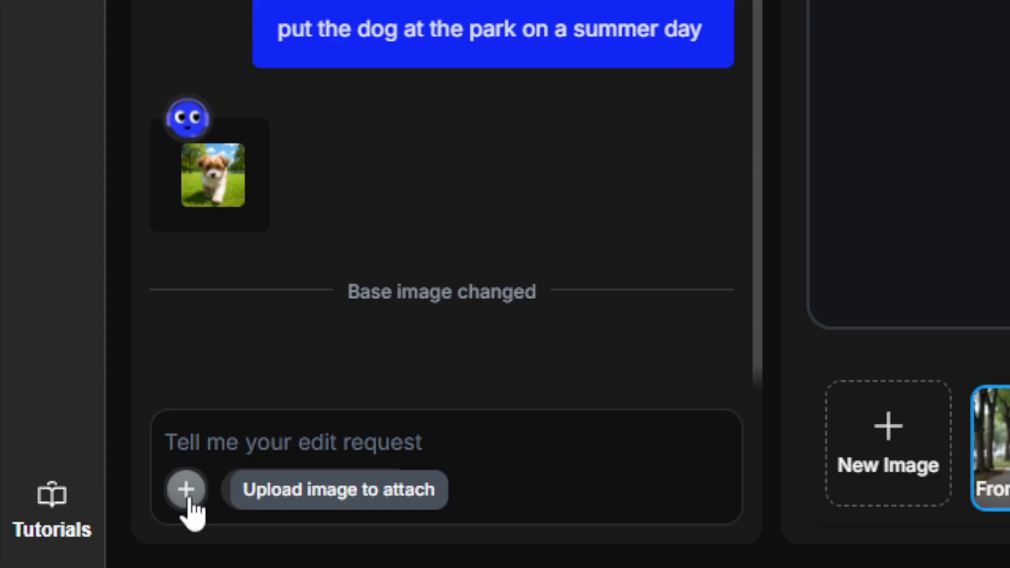
Attach the brown-and-white puppy image from history as a reference and submit the edit request "The woman is walking the dog"
click(189, 501)
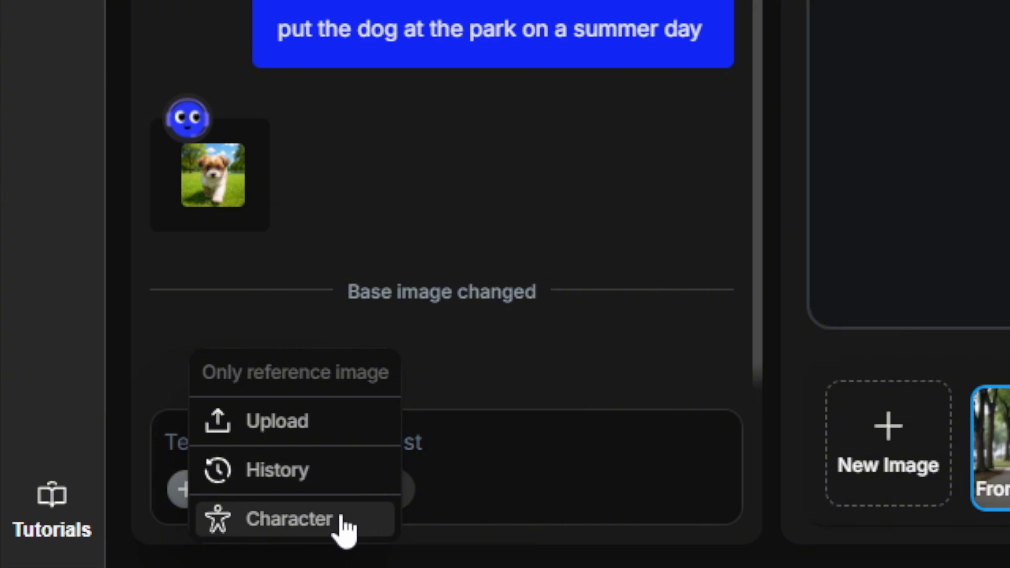
click(323, 476)
click(721, 205)
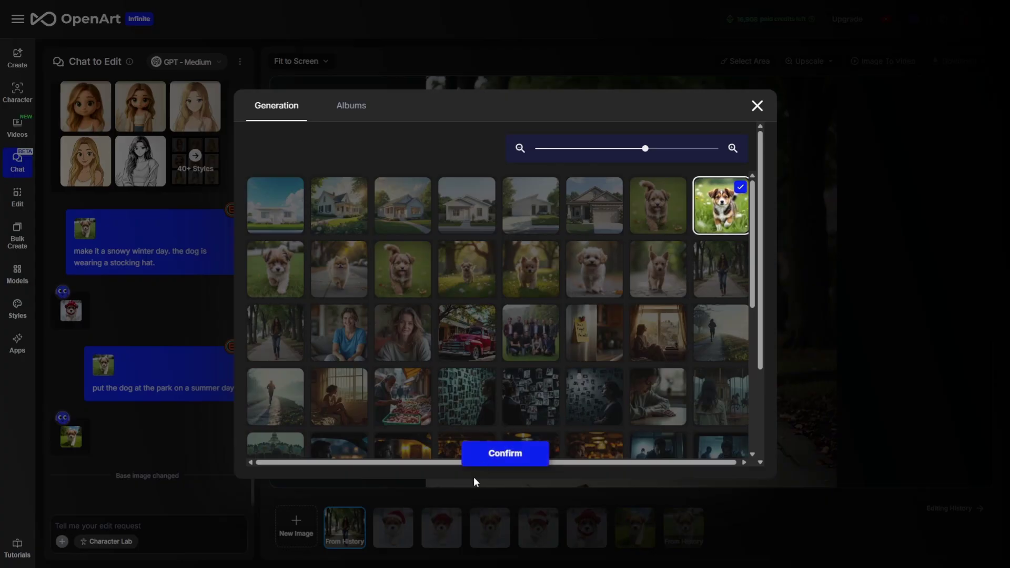
click(508, 453)
click(120, 526)
text(The woman is walking the dog)
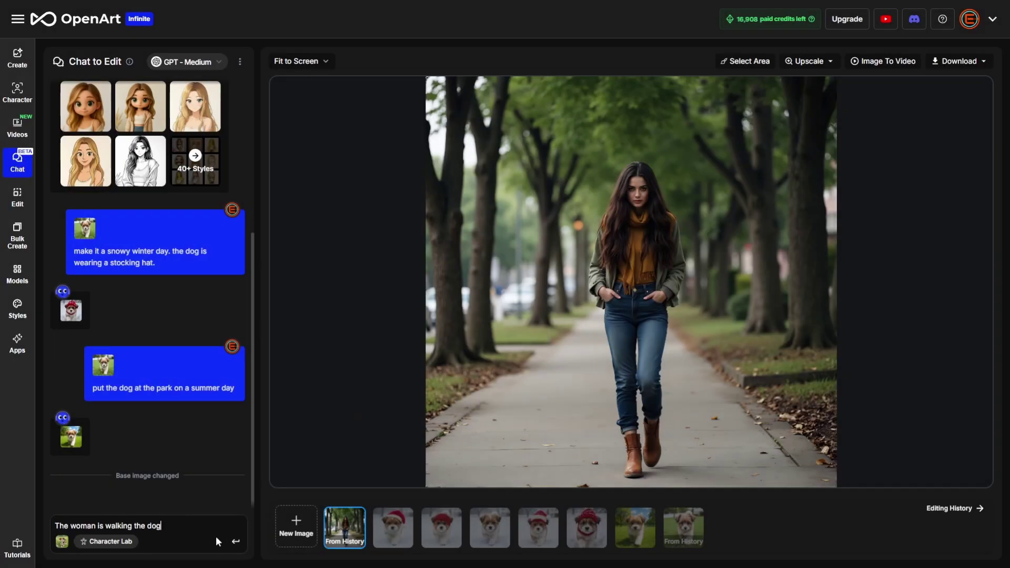
click(236, 543)
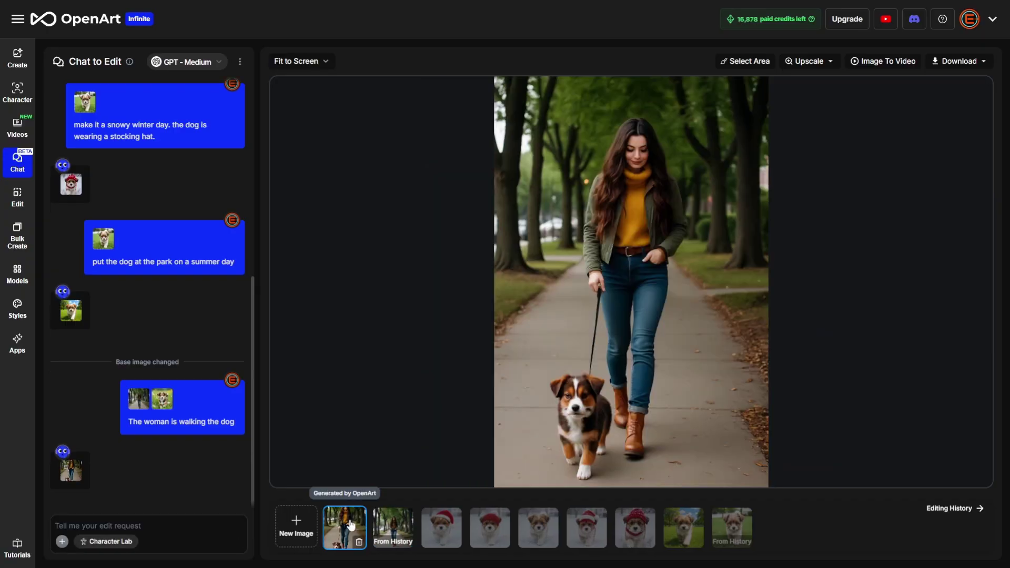
Select the original woman photo, switch the model to Gemini and submit "The woman is walking the dog" with the same puppy reference
click(395, 523)
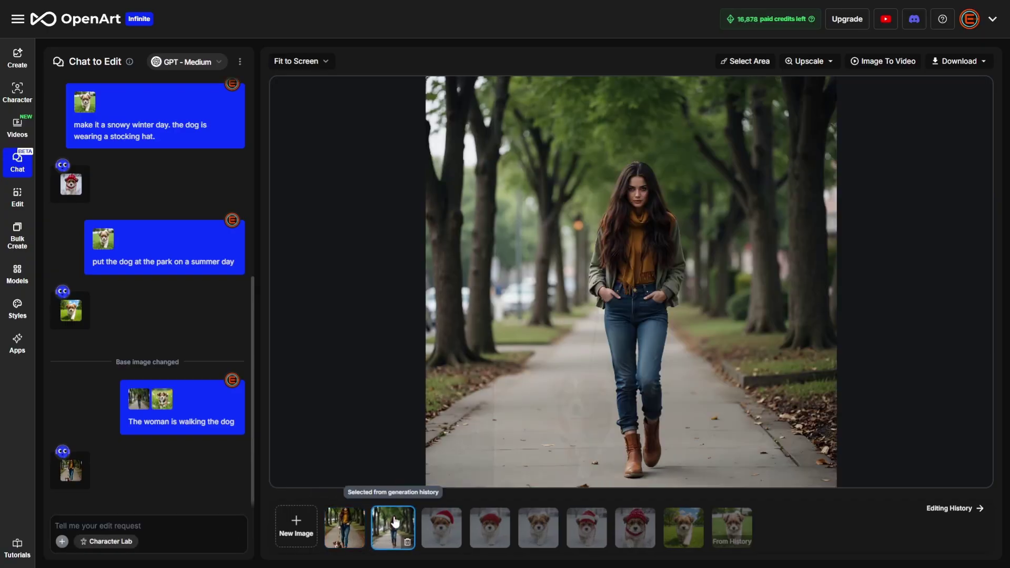
click(360, 524)
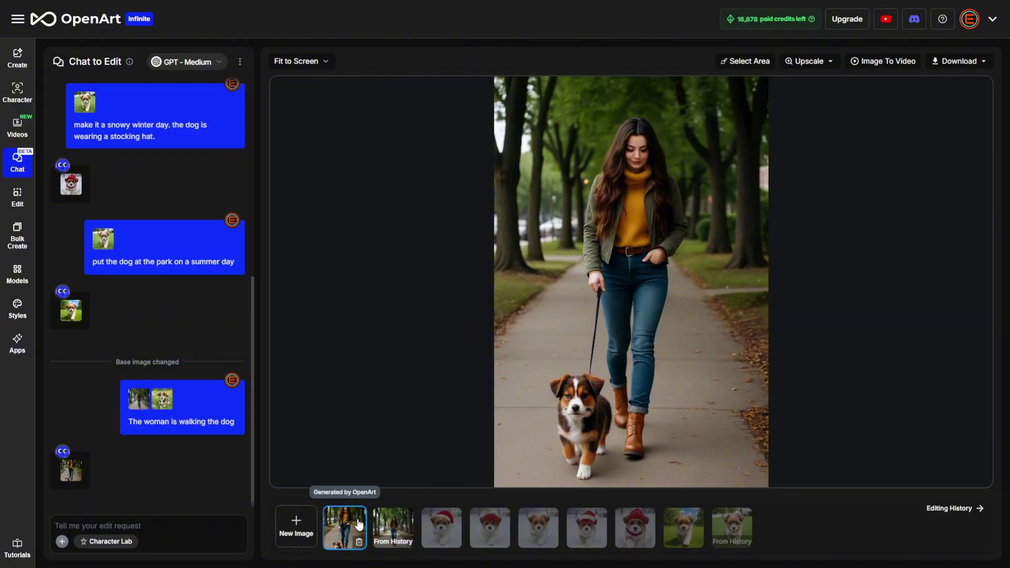
click(396, 527)
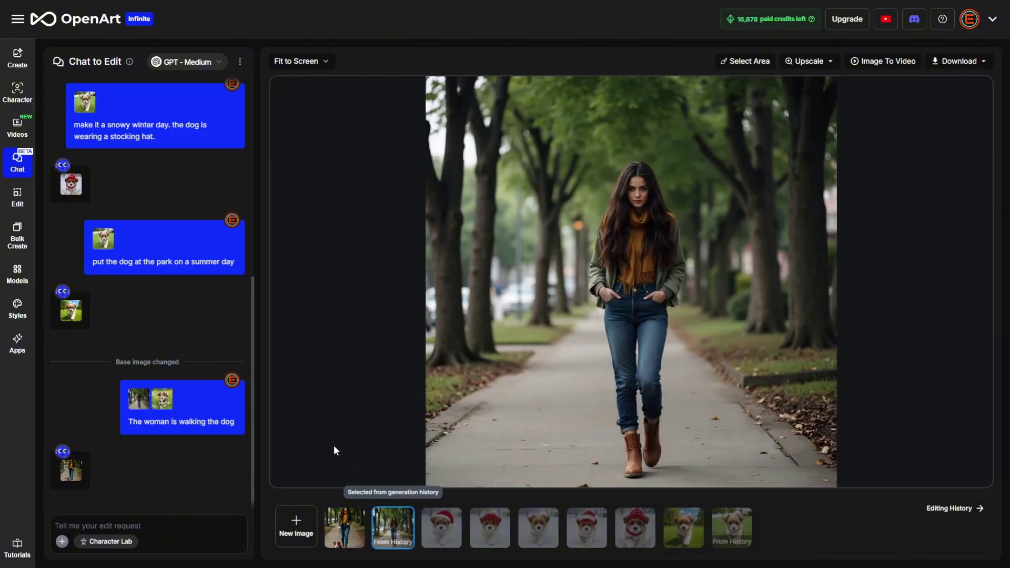
click(190, 61)
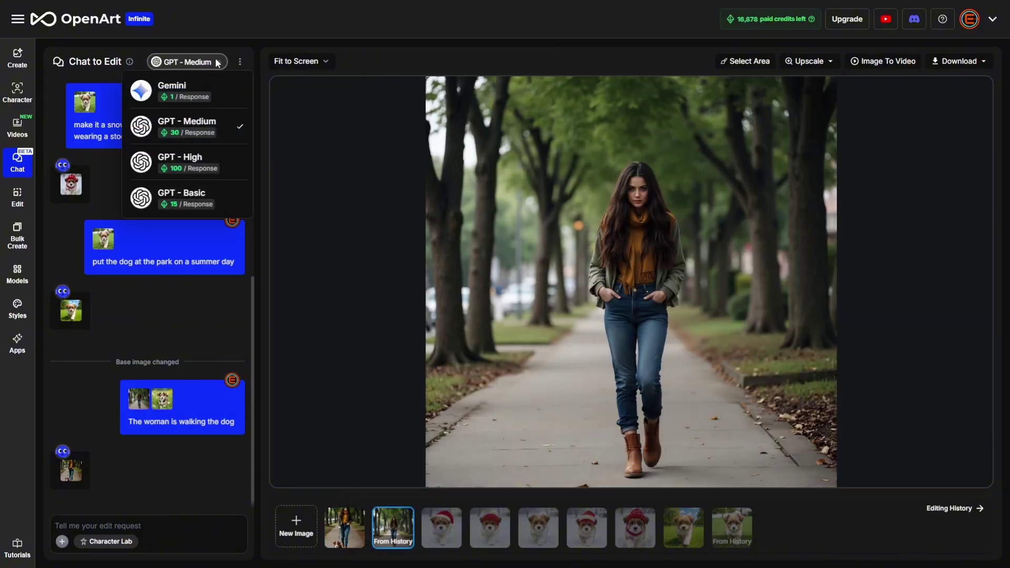
click(188, 91)
click(61, 541)
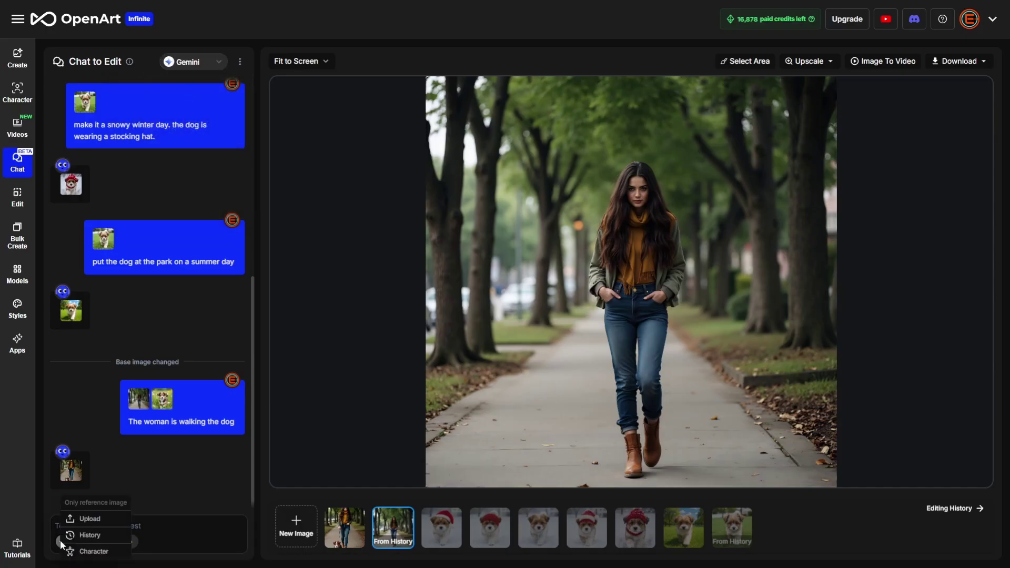
click(87, 535)
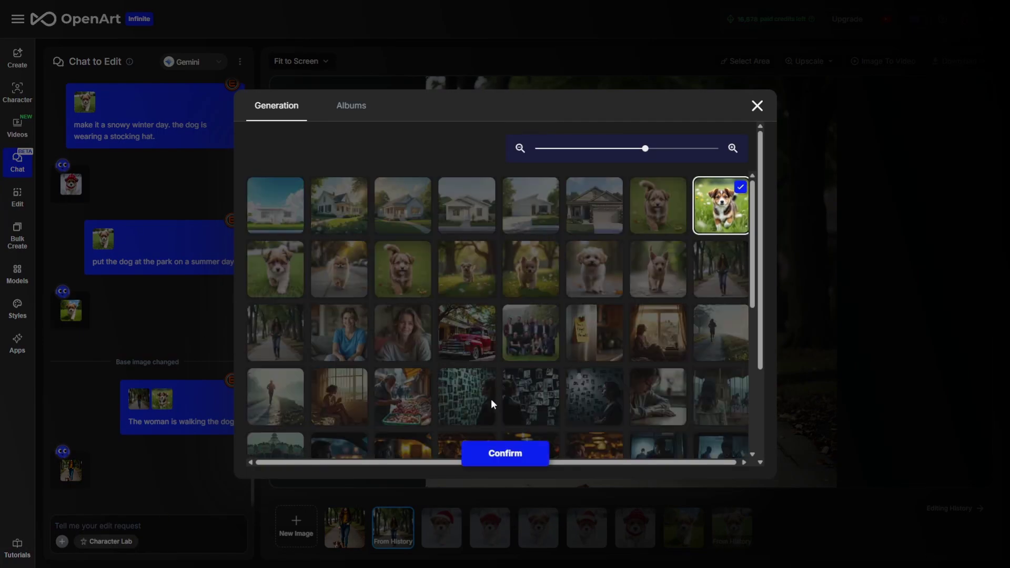
click(501, 452)
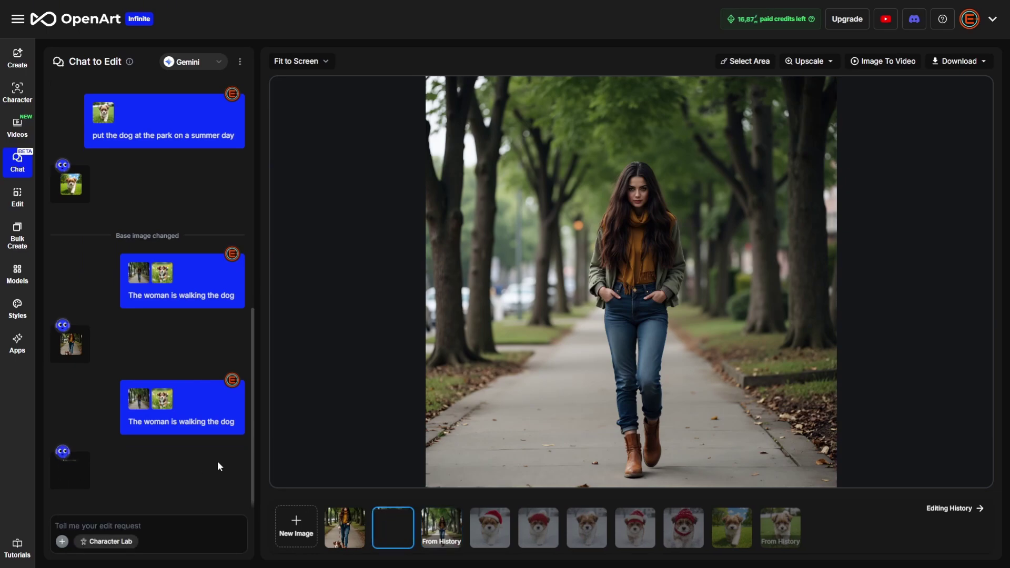
Compare the Gemini dog-walking result with the original woman photo
click(440, 526)
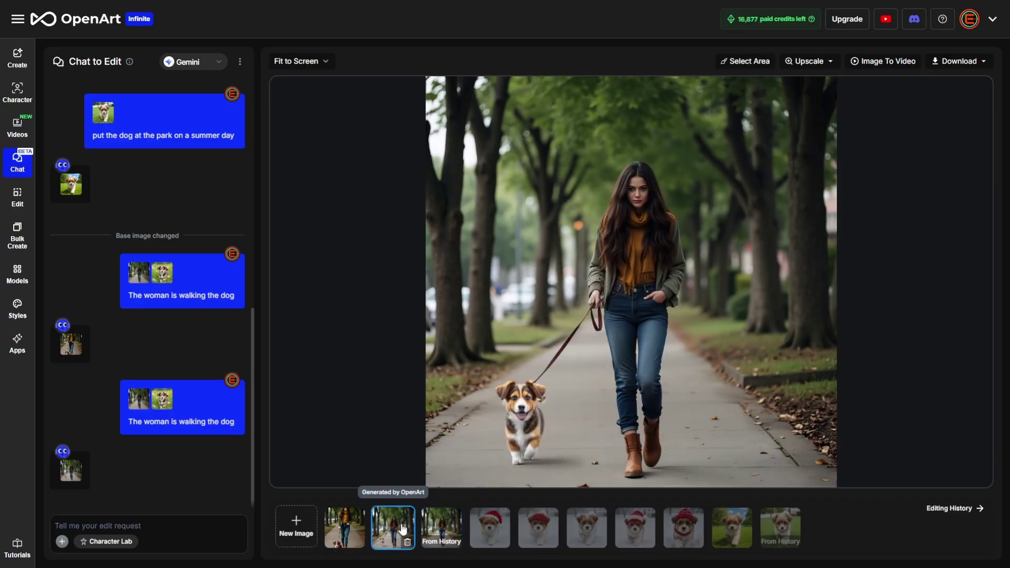
click(439, 526)
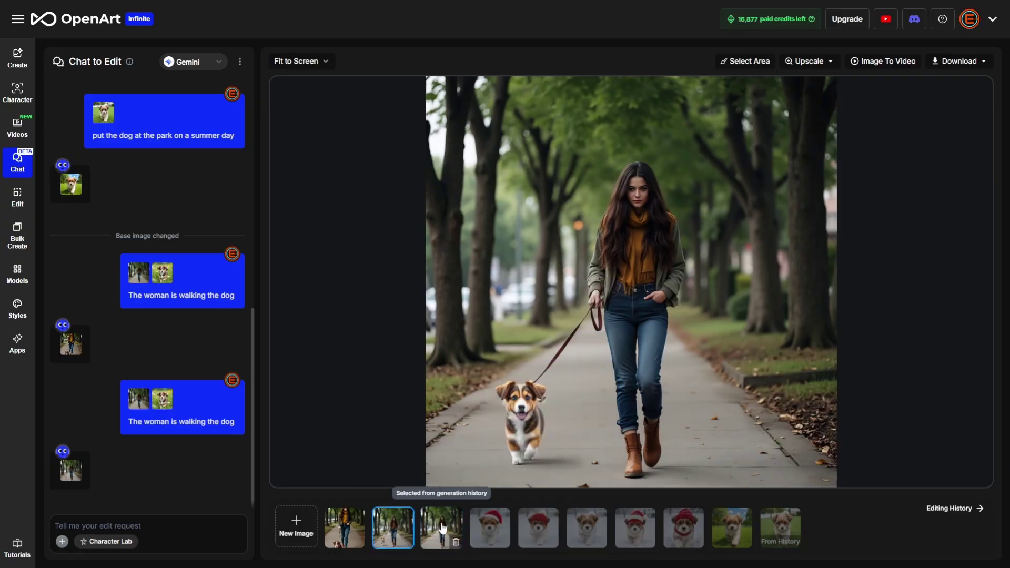
click(410, 524)
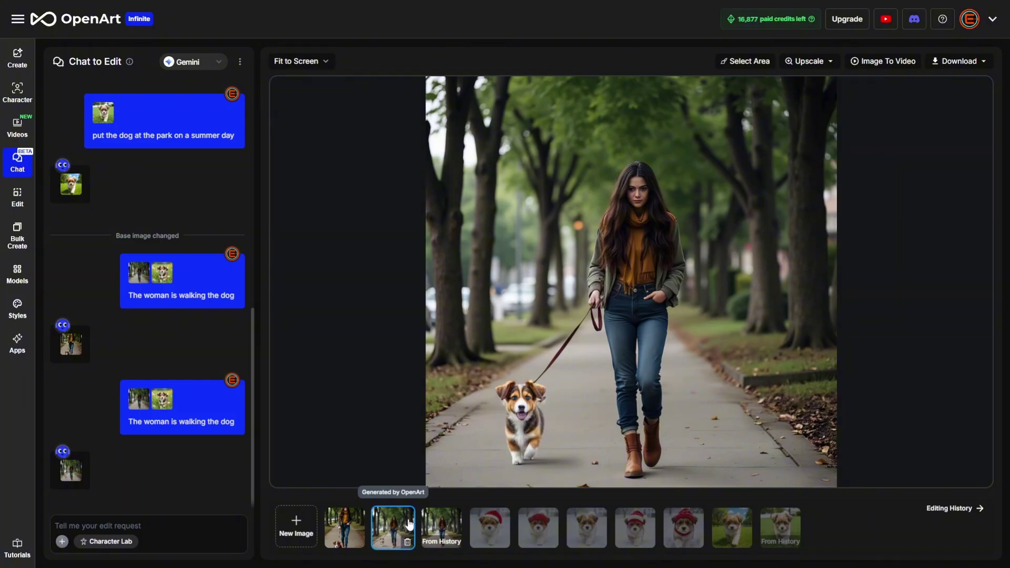
click(441, 524)
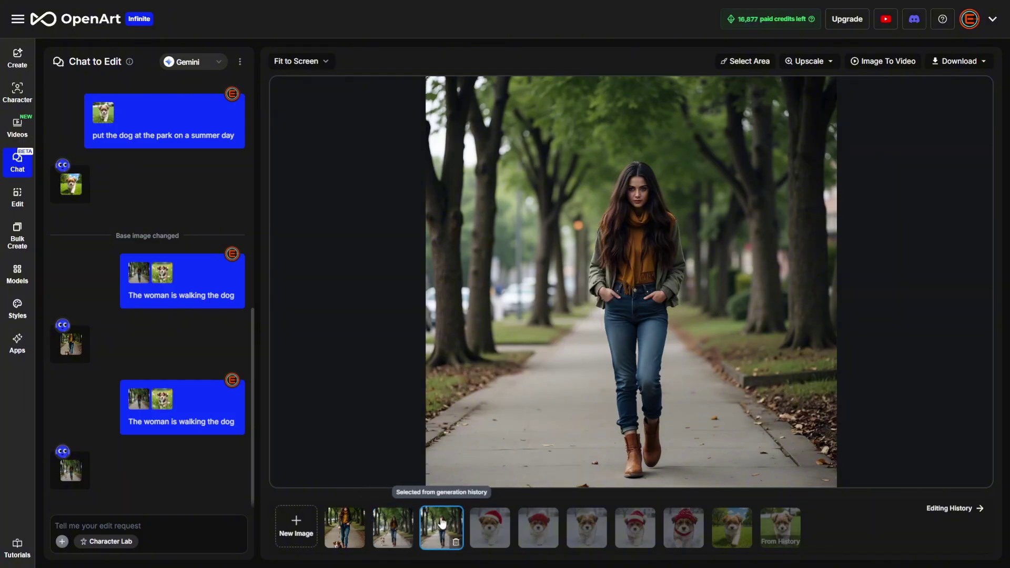
click(399, 528)
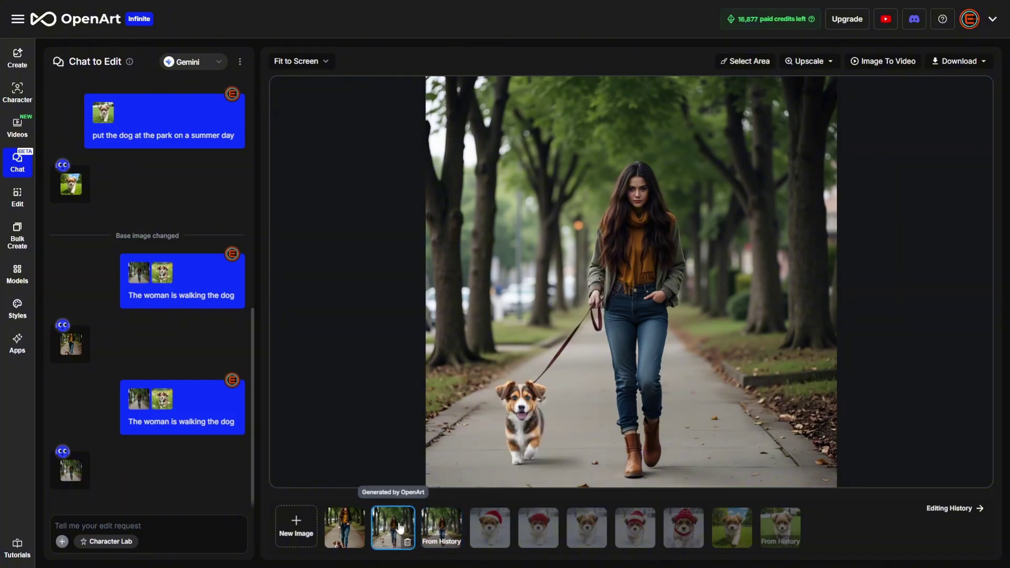
Select the original woman photo, attach the Robo character as a reference and submit "Robo the robot is walking with the woman"
click(445, 522)
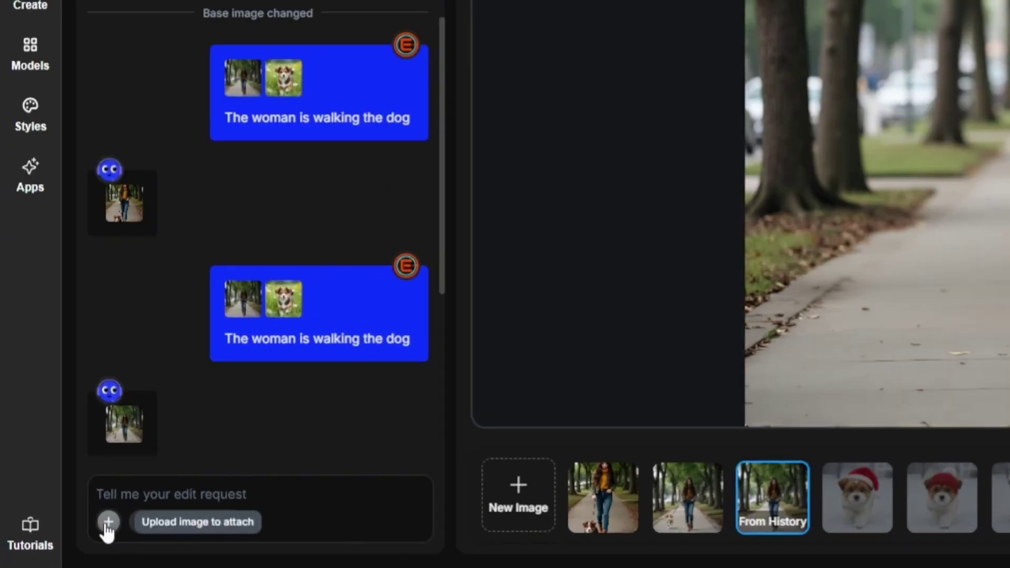
click(108, 522)
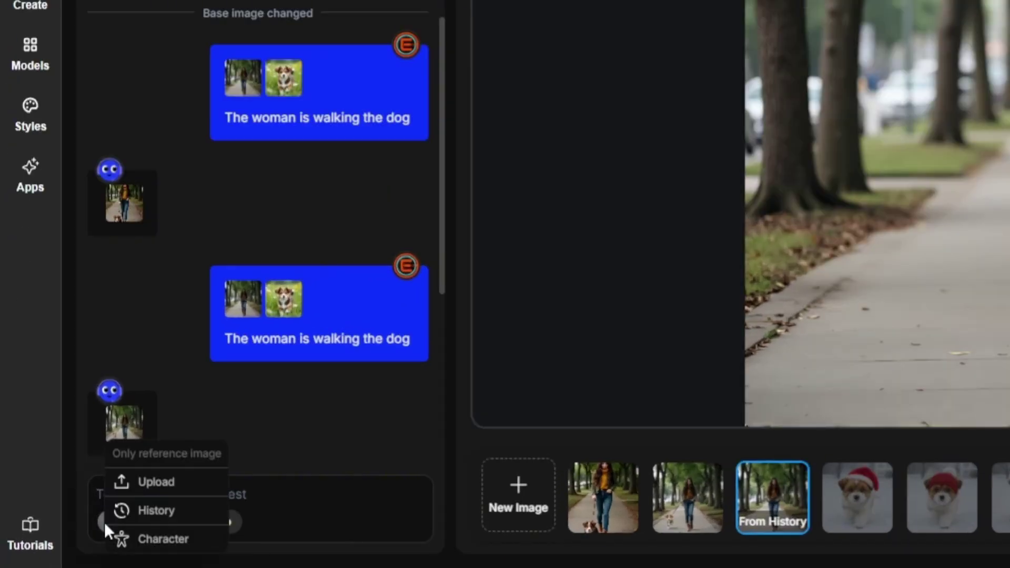
mouse_move(179, 540)
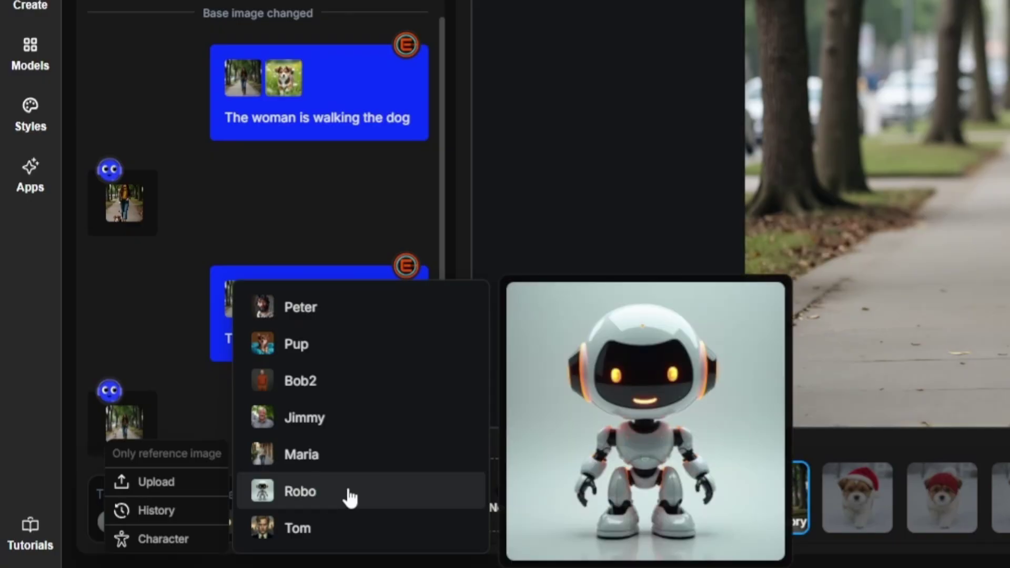
click(350, 498)
text(Robo the robot is walking with the woman)
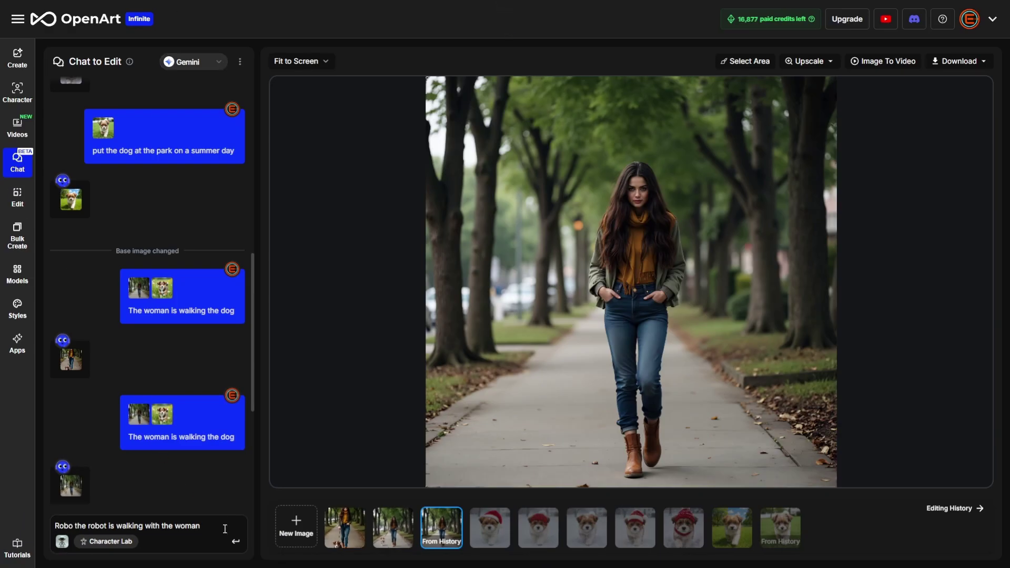
key(Return)
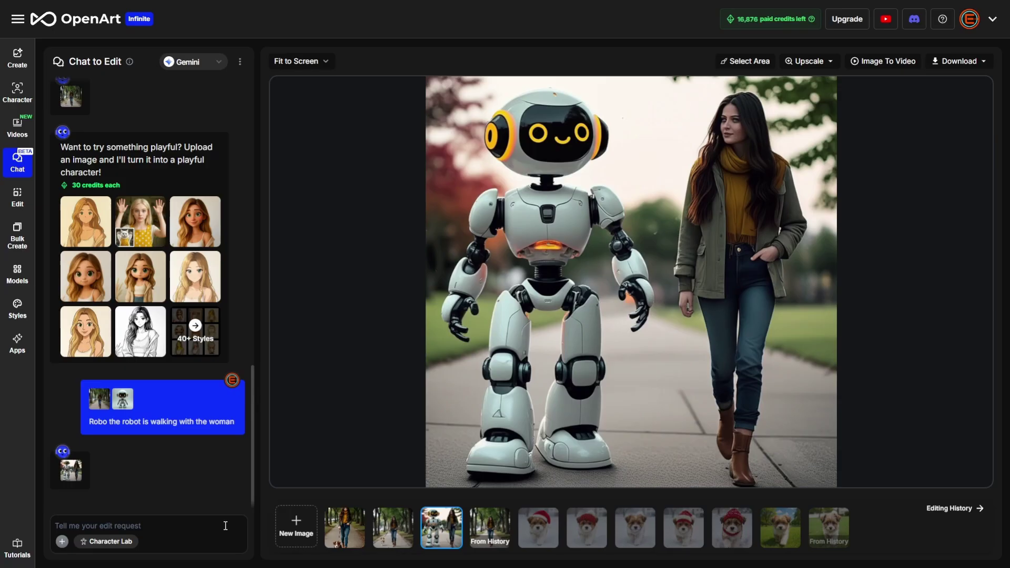
Select the original woman photo, reattach Robo and submit "Robo the robot is walking with the woman" using the GPT - Medium model
click(493, 528)
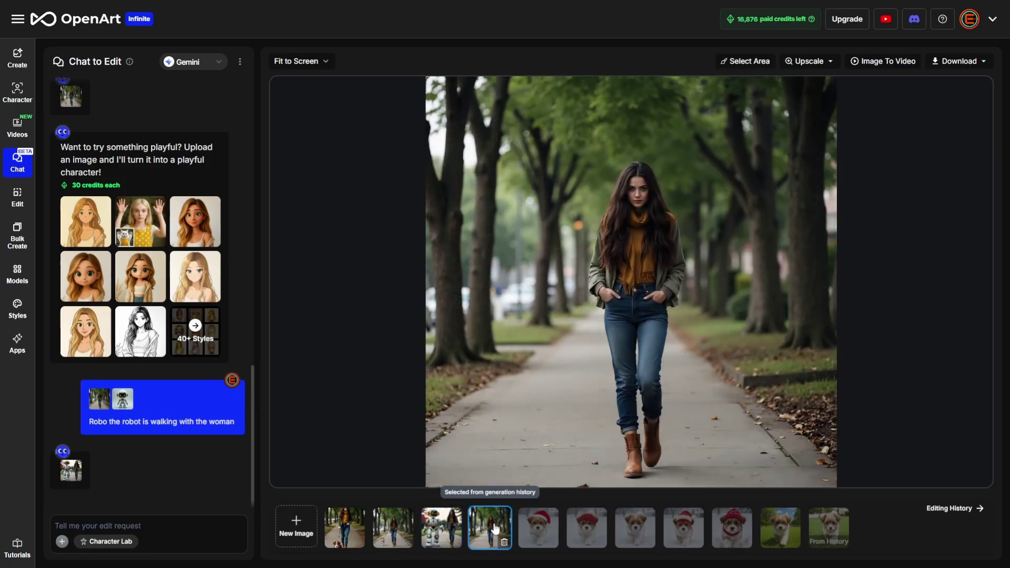
click(62, 542)
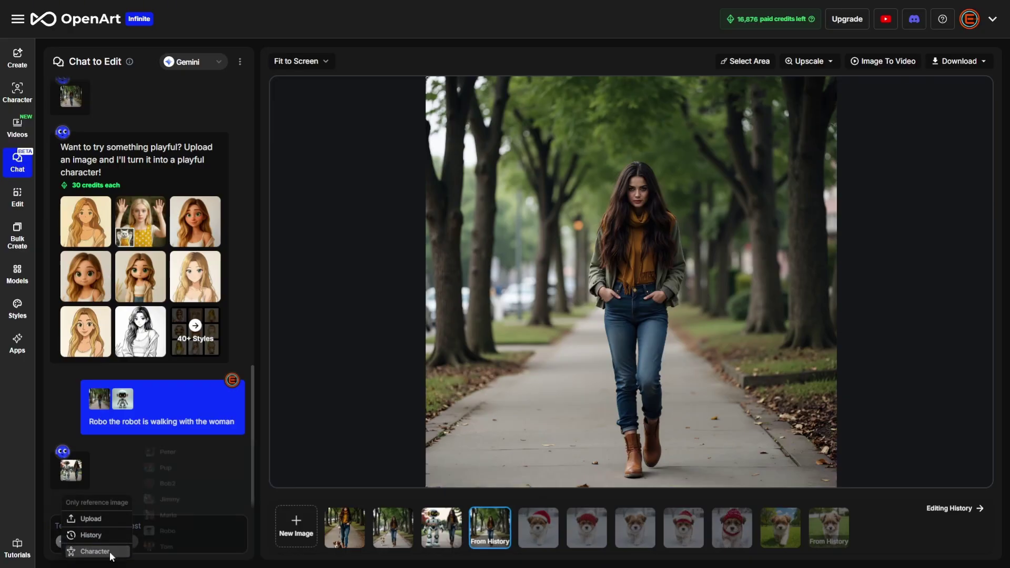
mouse_move(105, 551)
click(191, 530)
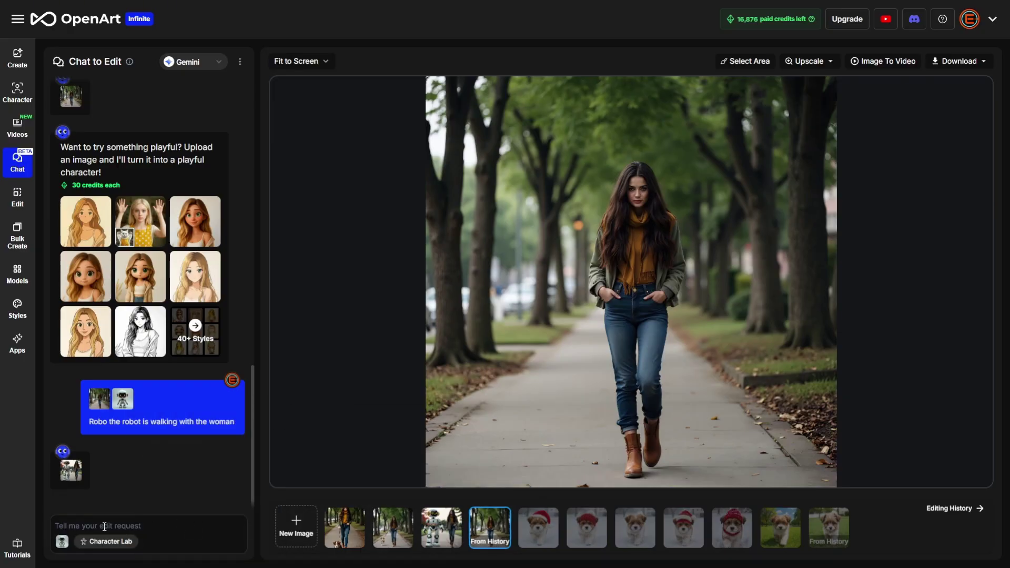
text(Robo the robot is walking with the woman)
click(214, 62)
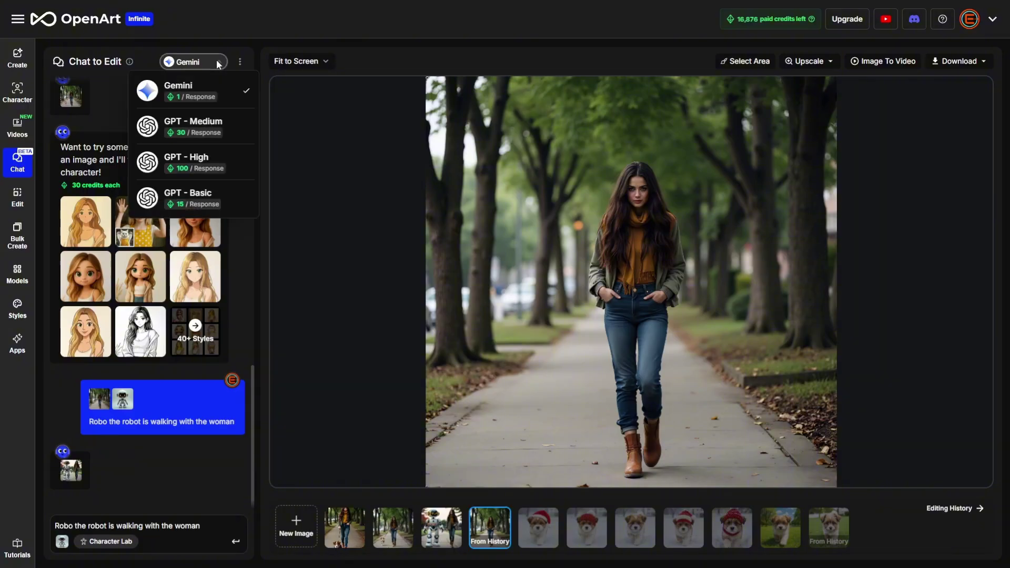
click(211, 125)
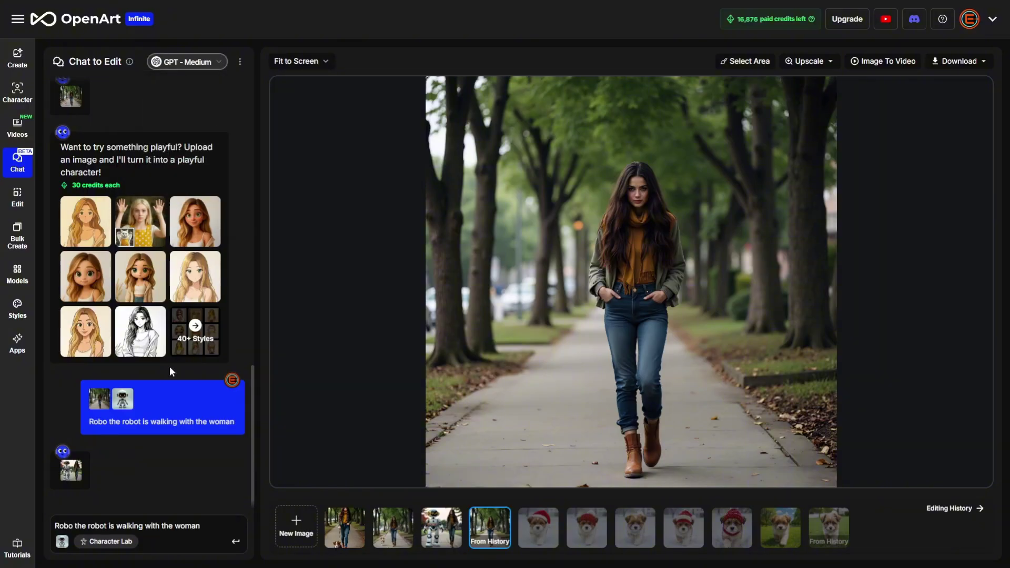
key(Return)
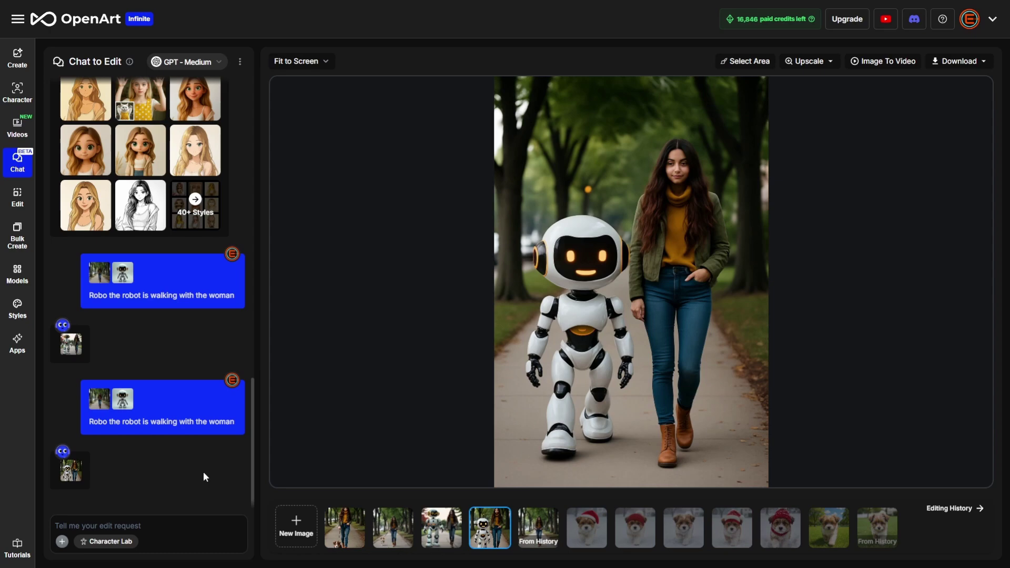
Compare the GPT results of the robot and woman with each other and with the original woman photo
click(541, 524)
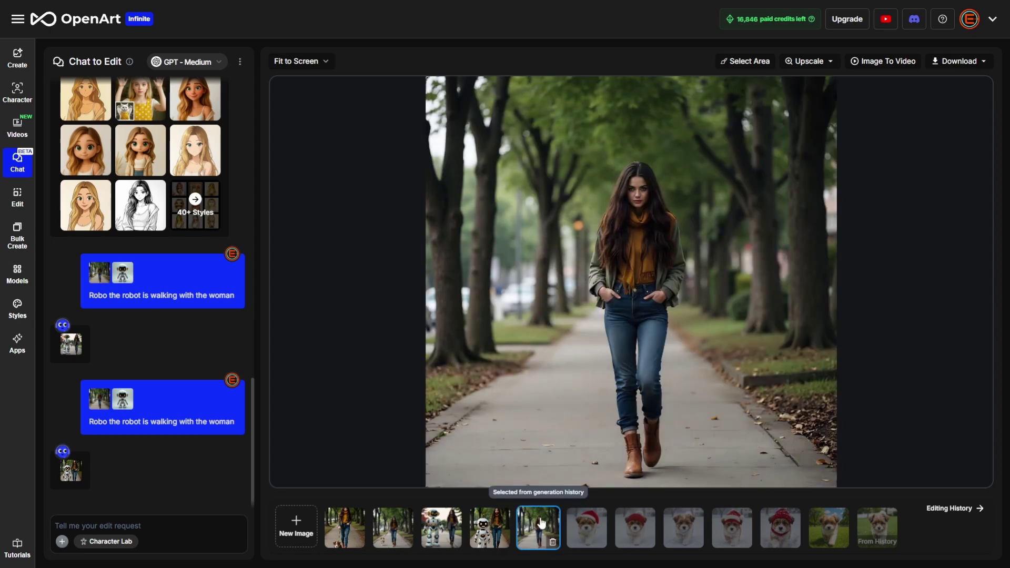
click(481, 524)
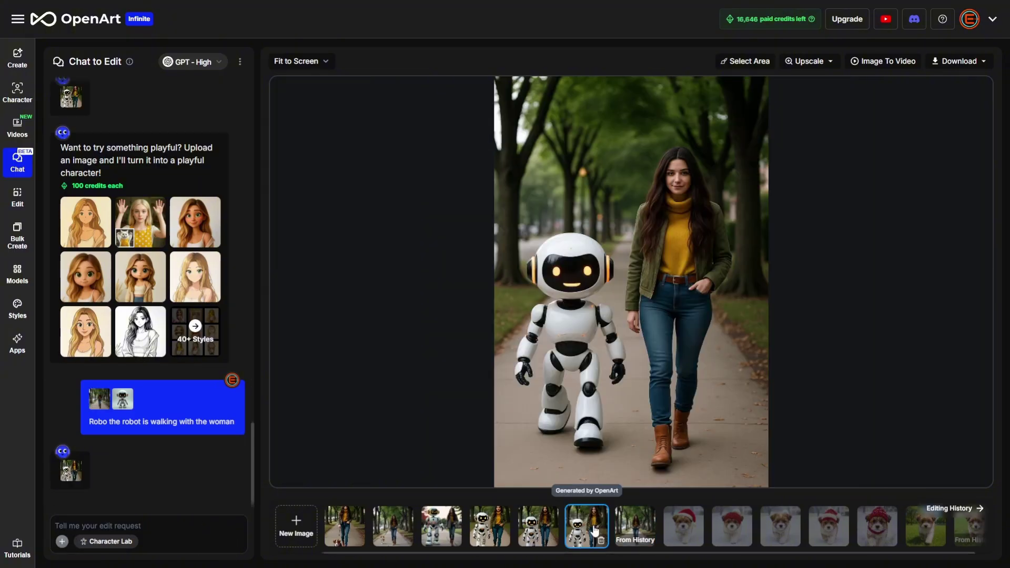
key(Right)
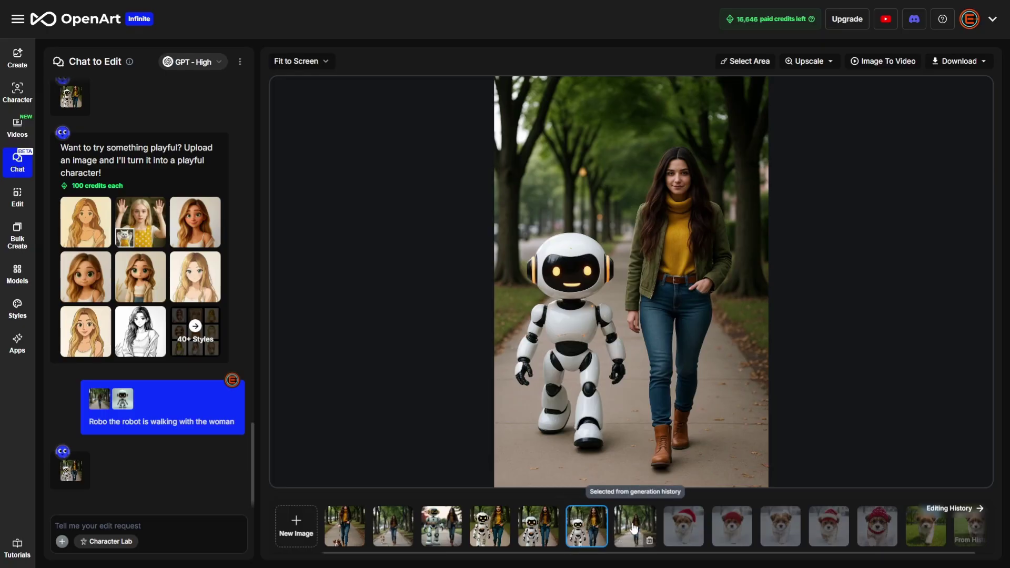
click(581, 525)
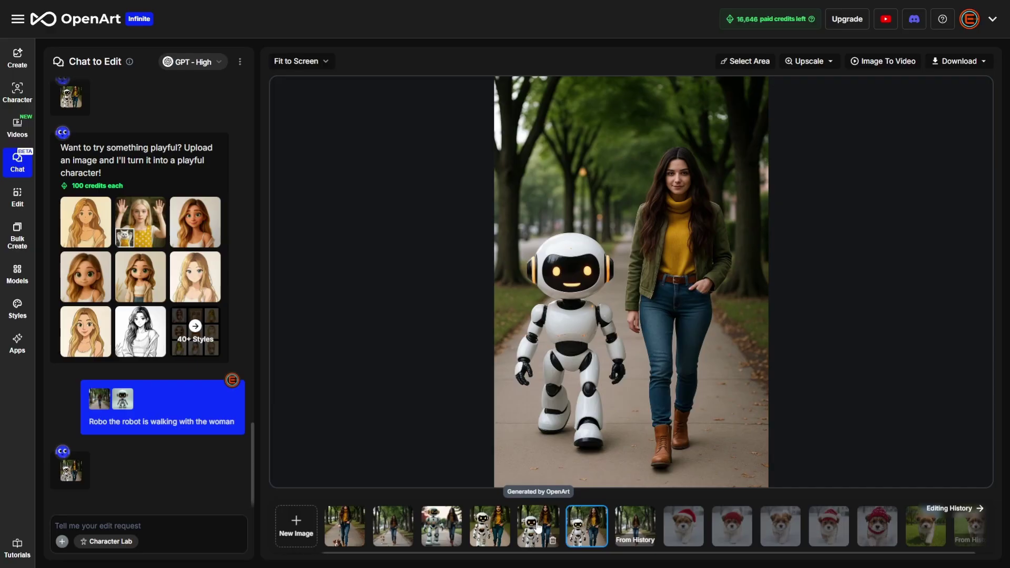
click(538, 528)
click(578, 525)
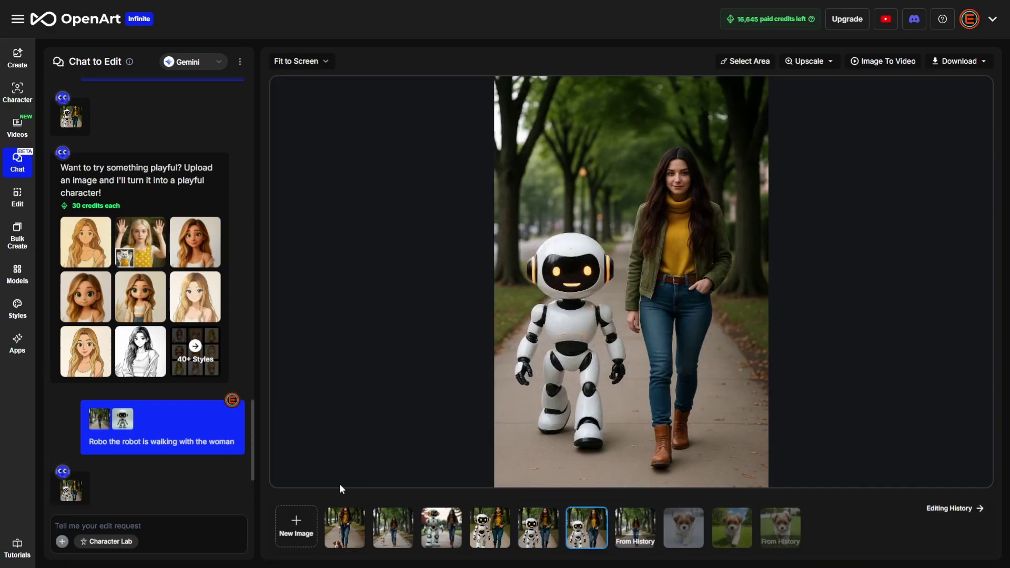
mouse_move(356, 547)
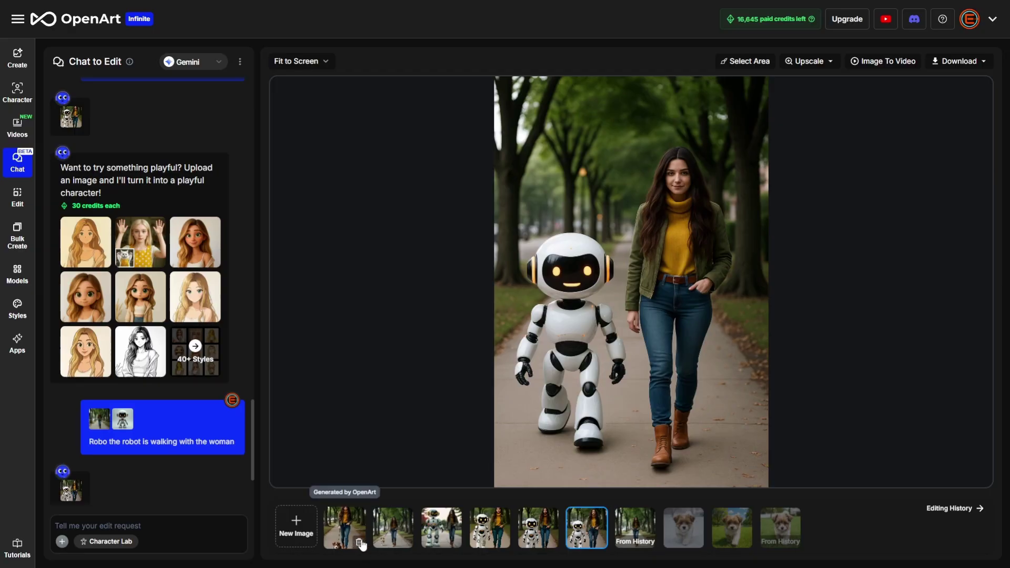
Delete the woman, robot and edited puppy images from the image strip, keeping only the original puppy photo on grass
click(360, 544)
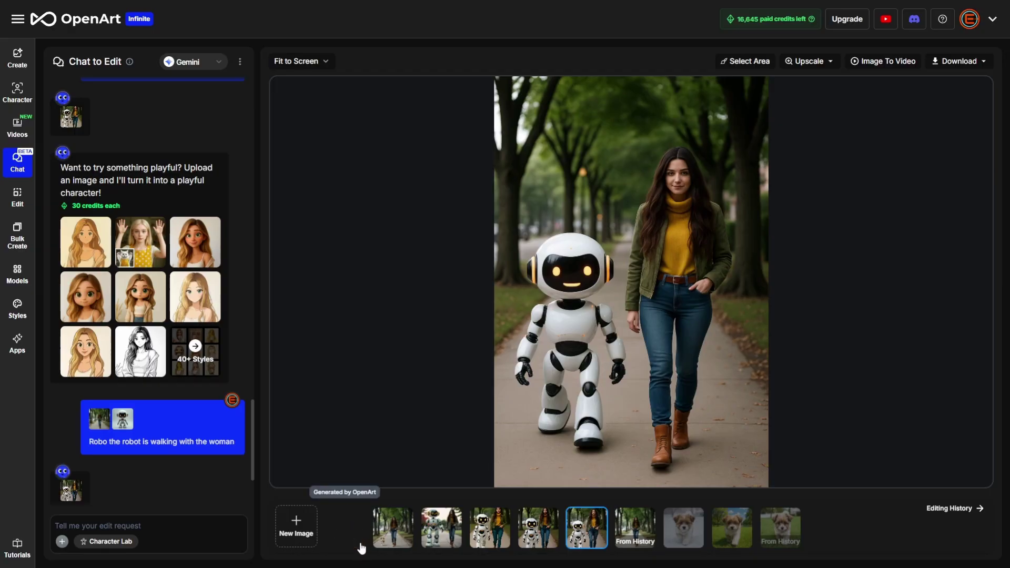
click(360, 543)
click(359, 543)
click(359, 543)
click(359, 543)
click(359, 543)
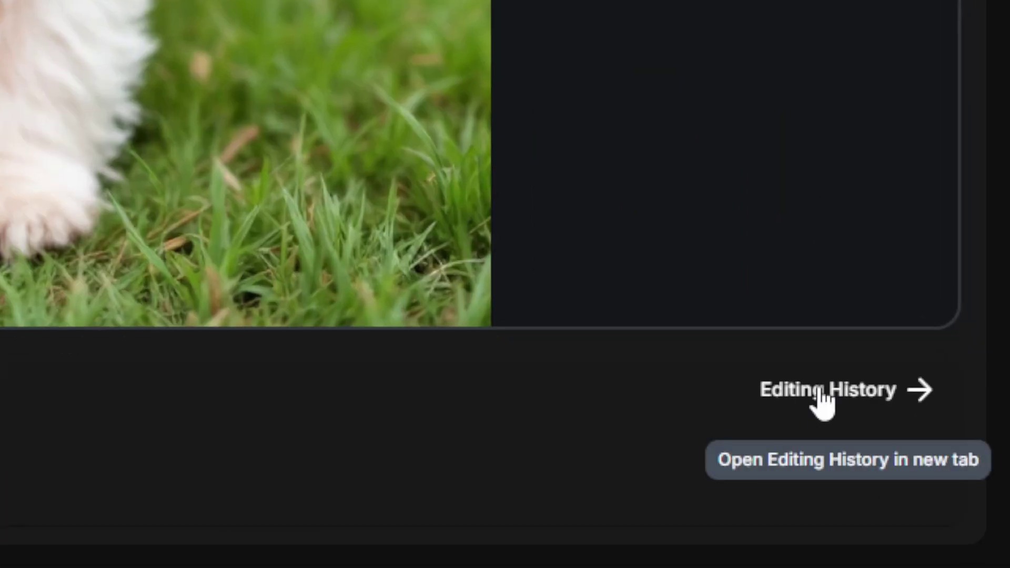
Open the editing history, look through the earlier edited images and return to Chat to Edit
click(820, 393)
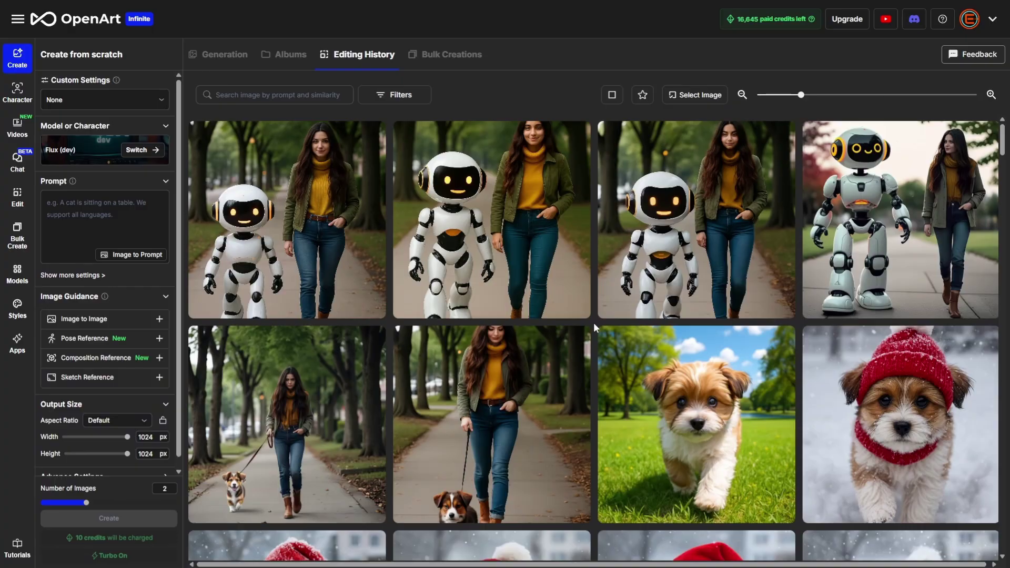
scroll(594, 323, down, 3)
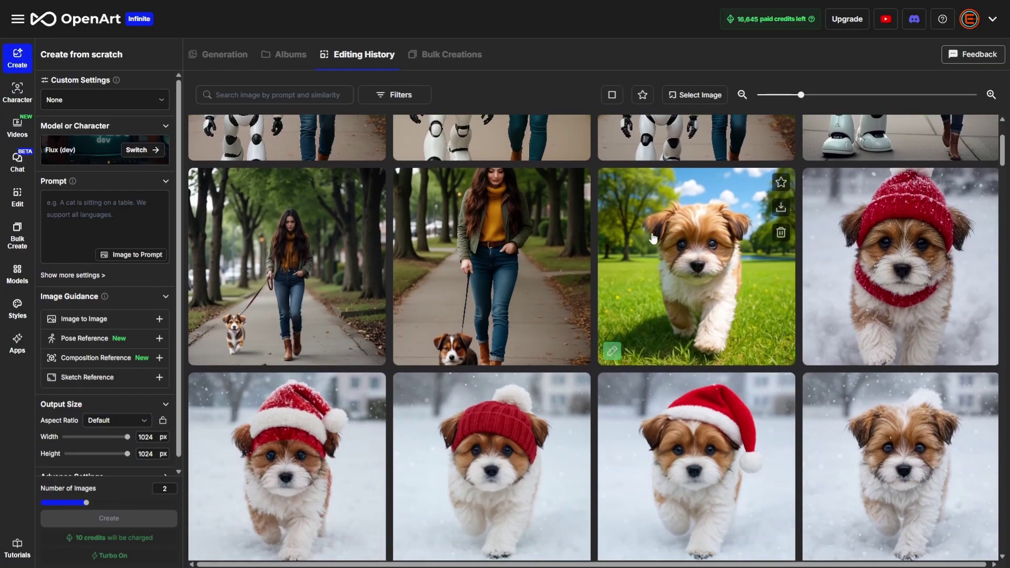
scroll(640, 272, up, 3)
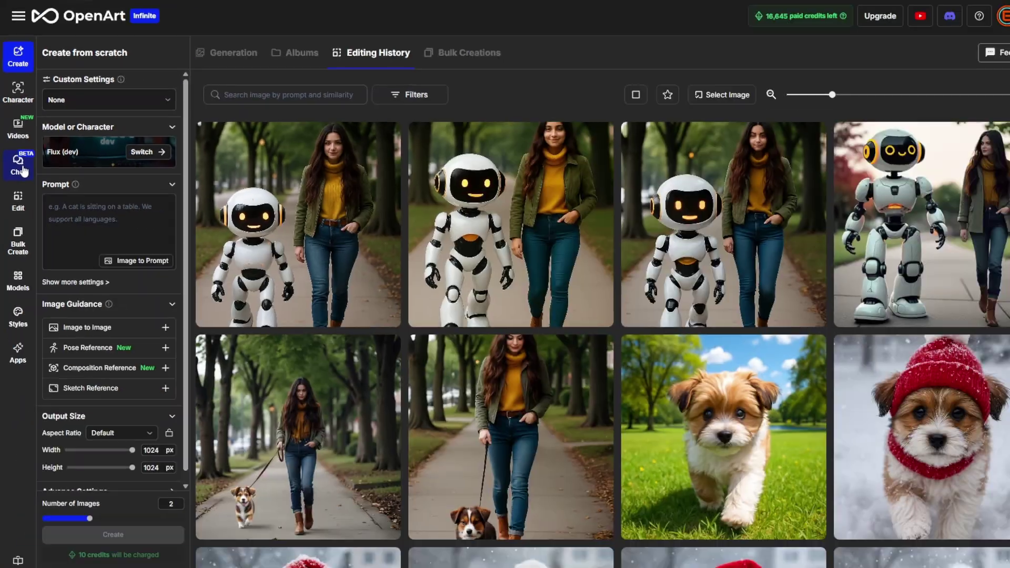
click(68, 302)
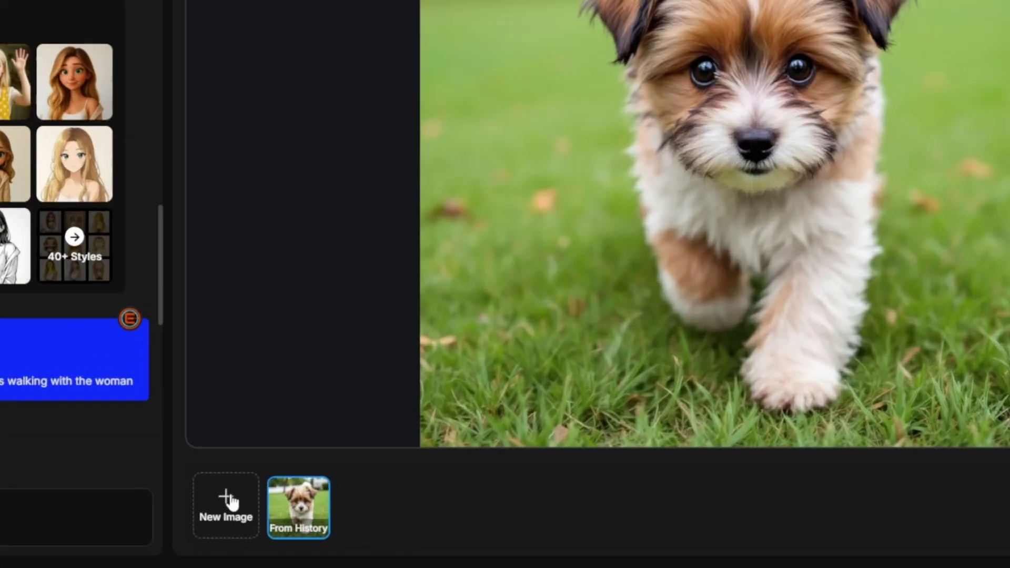
Delete the remaining puppy photo from the image strip and clear the chat conversation
click(242, 504)
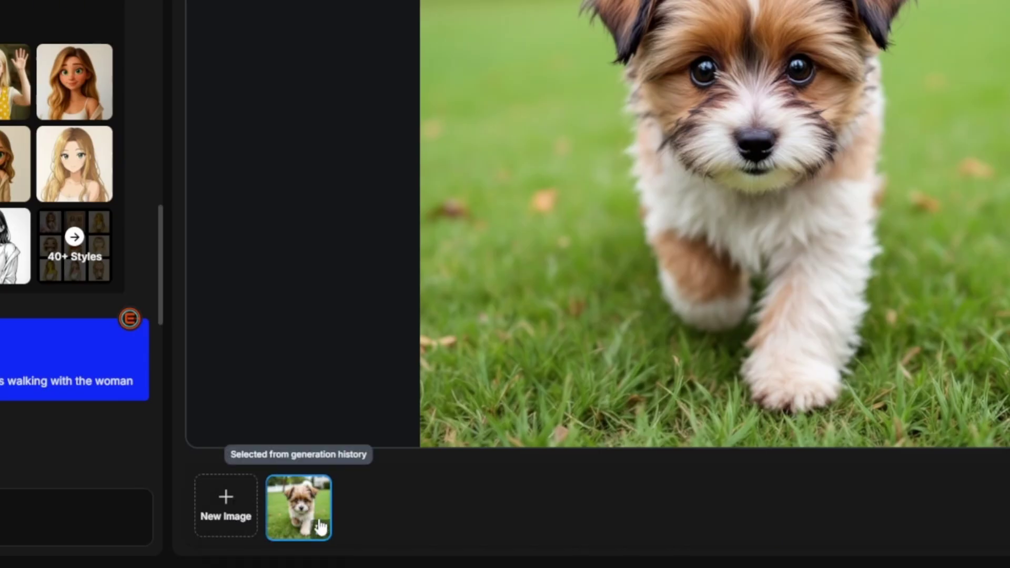
click(321, 531)
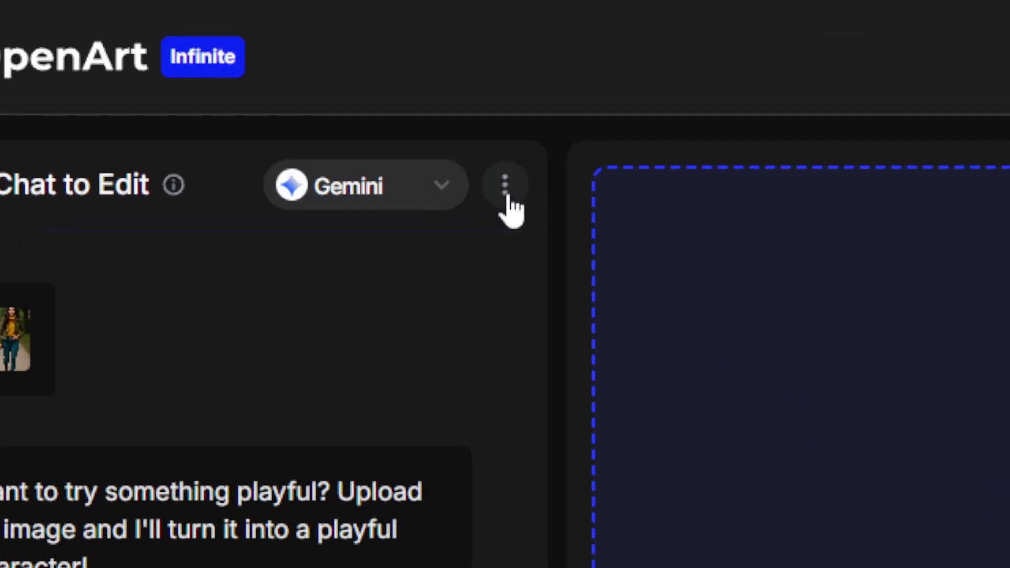
click(506, 199)
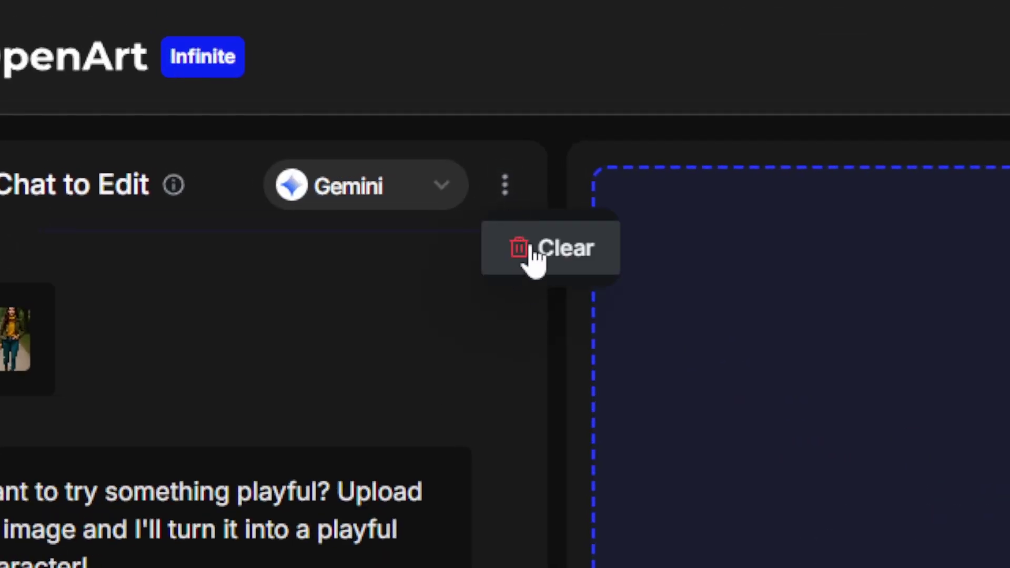
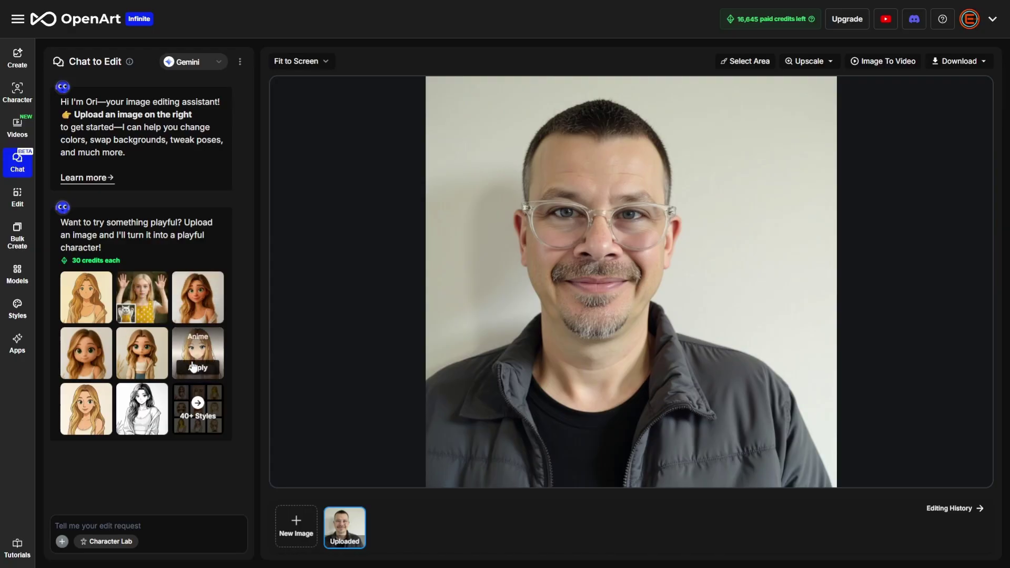
Browse all character styles and apply the "3D chibi on Polaroid" style to the uploaded portrait of the man with glasses
click(199, 410)
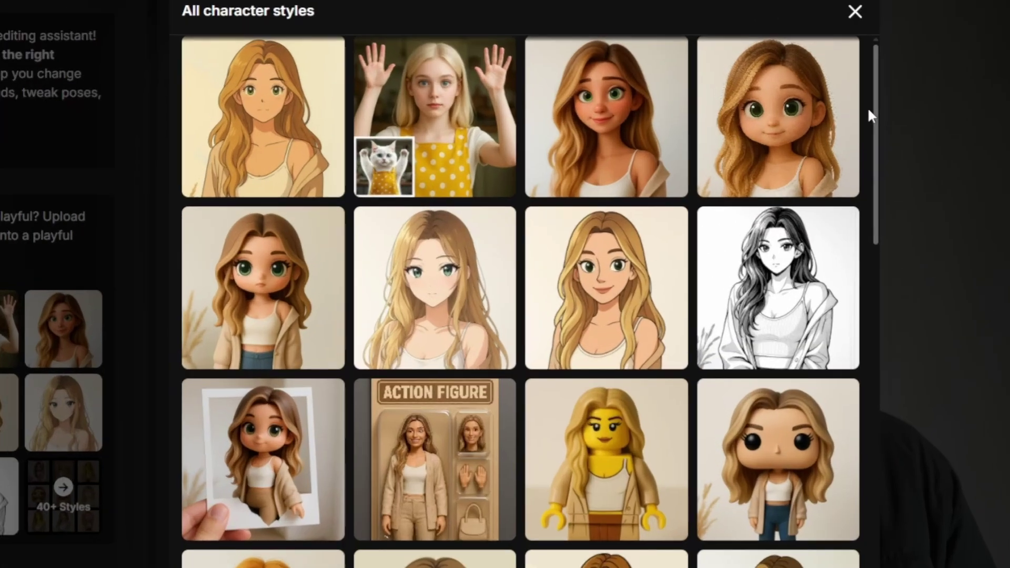
scroll(736, 190, down, 3)
drag(874, 215, 825, 534)
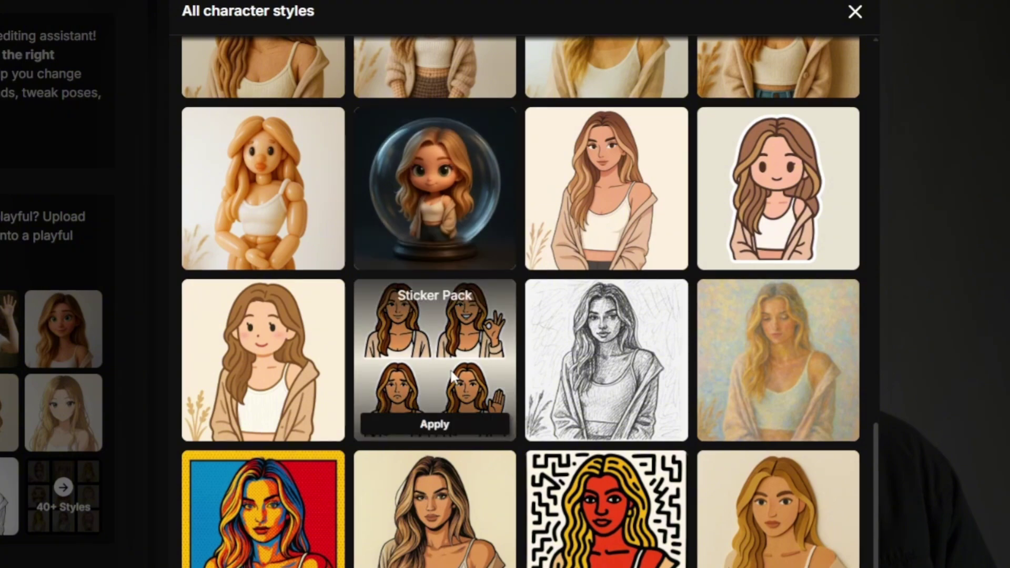
scroll(453, 375, up, 10)
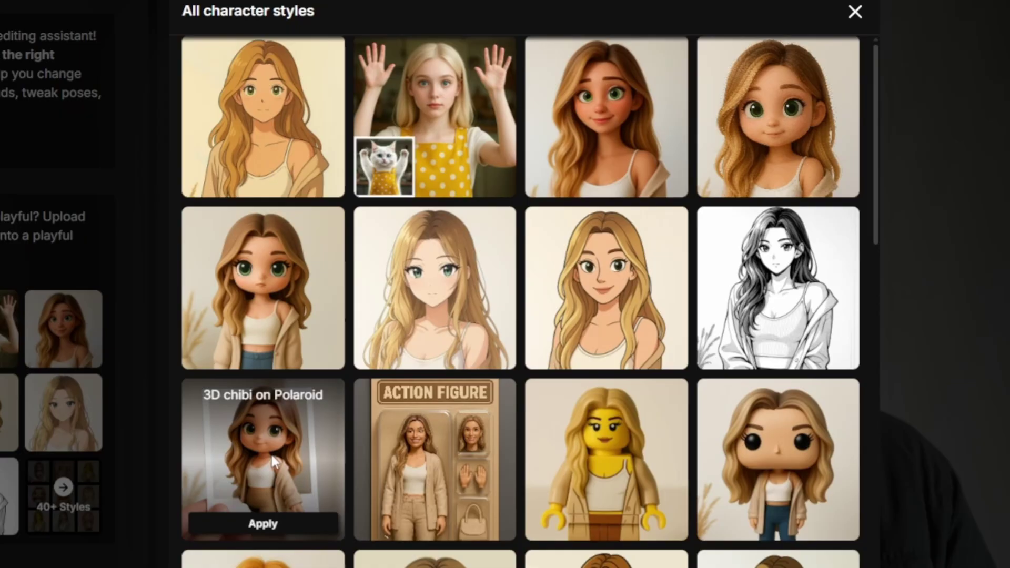
click(262, 525)
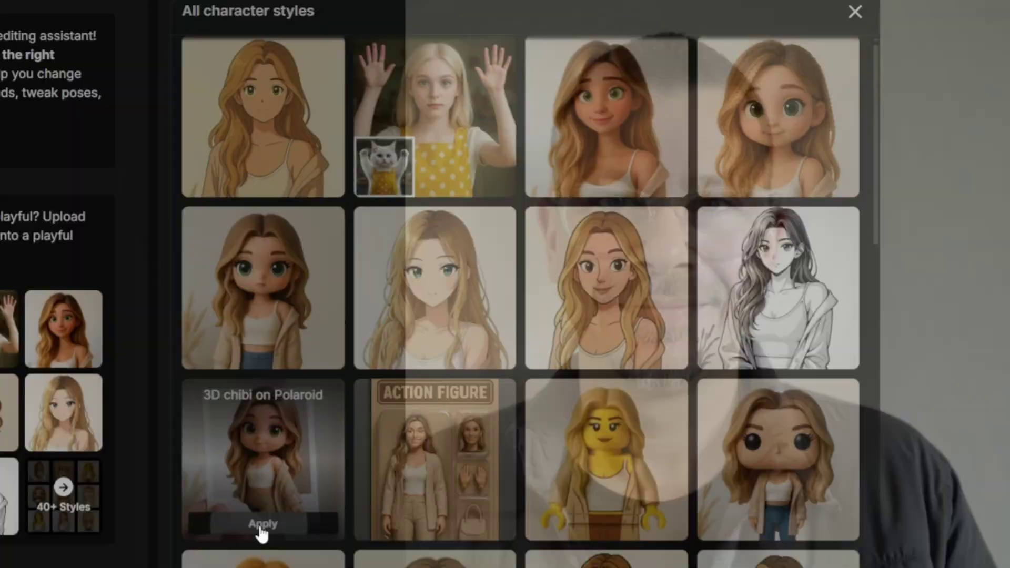